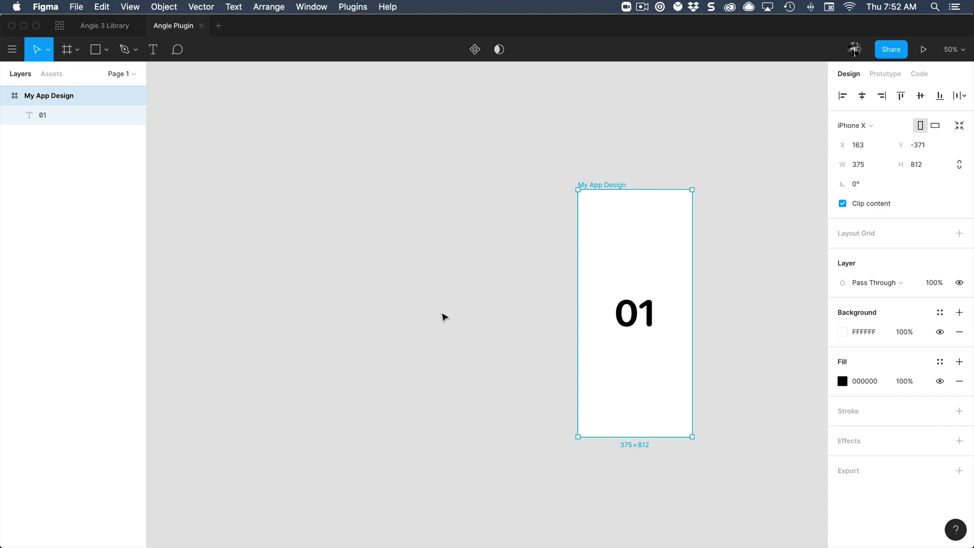
Step: Draw a tilted four-cornered screen shape left of the My App Design frame with the Pen tool
left_click(456, 319)
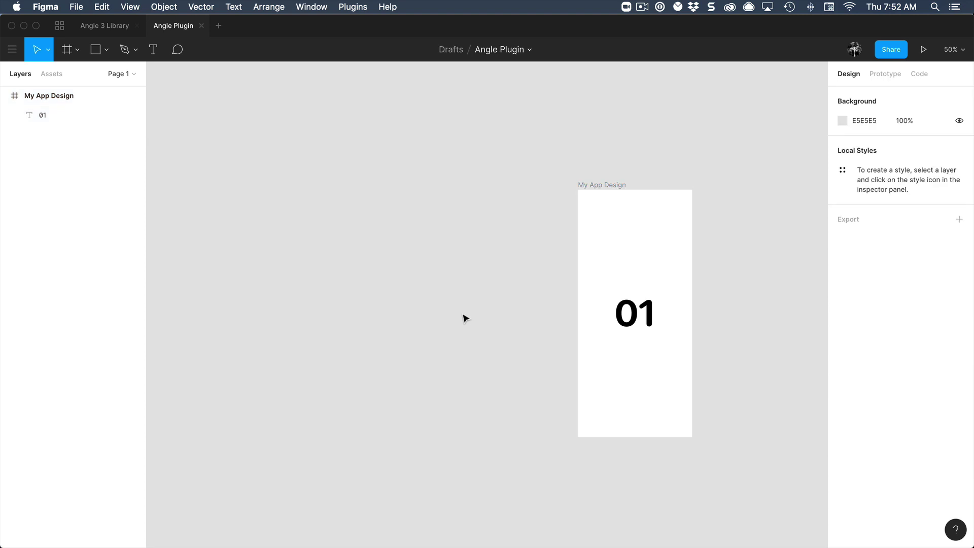
left_click(606, 185)
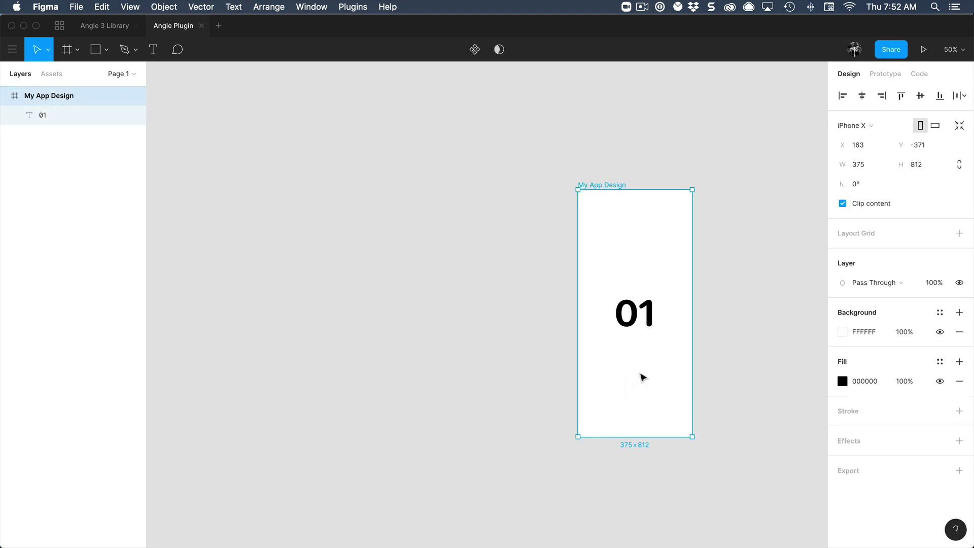
left_click(394, 304)
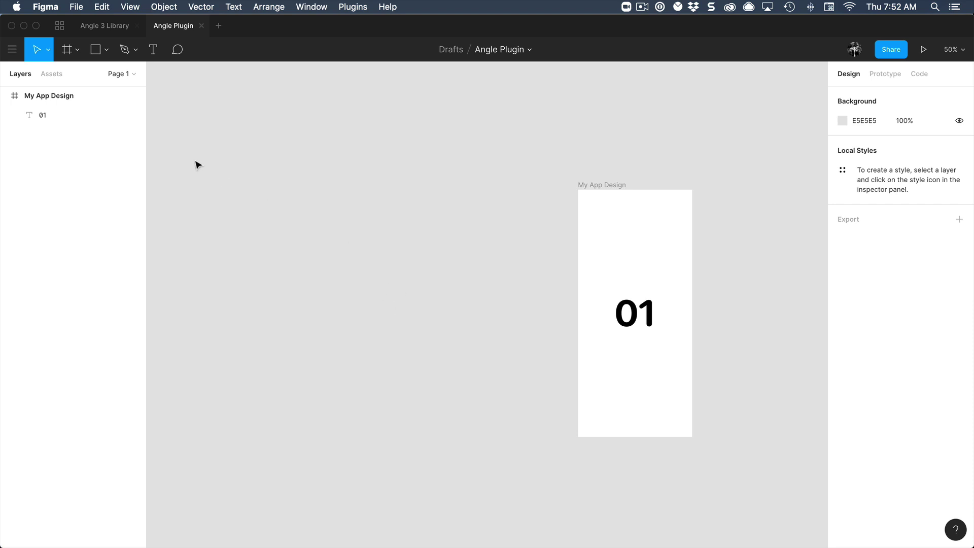
left_click(124, 50)
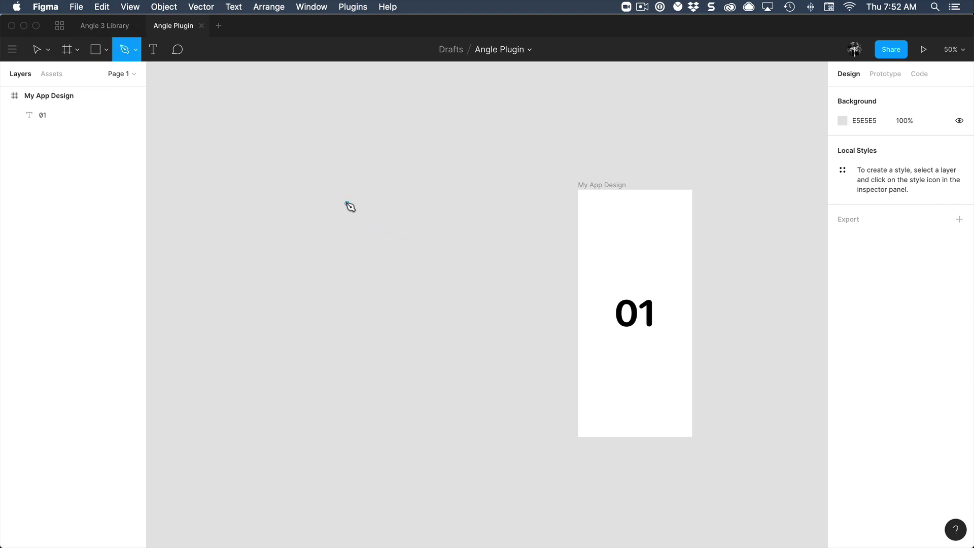
left_click(324, 213)
left_click(421, 197)
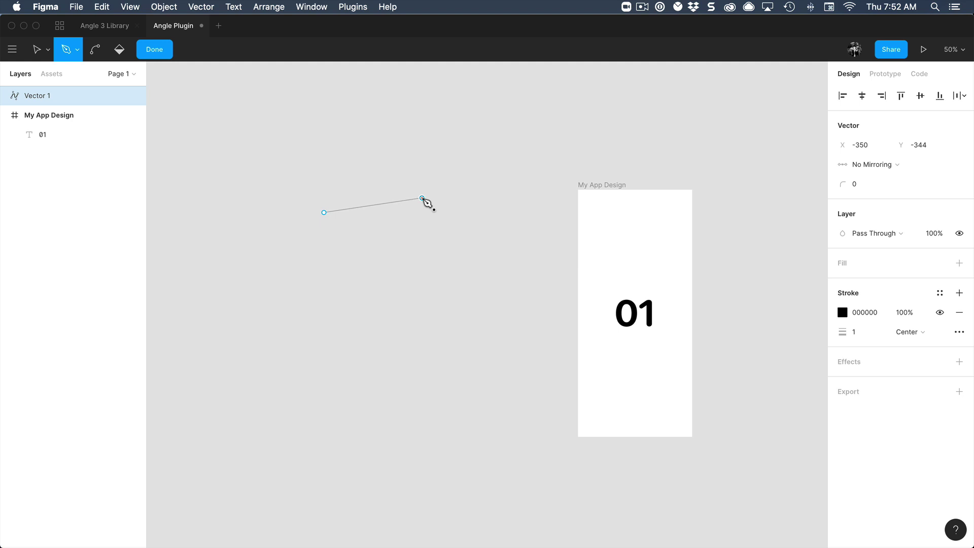
left_click(488, 391)
left_click(367, 442)
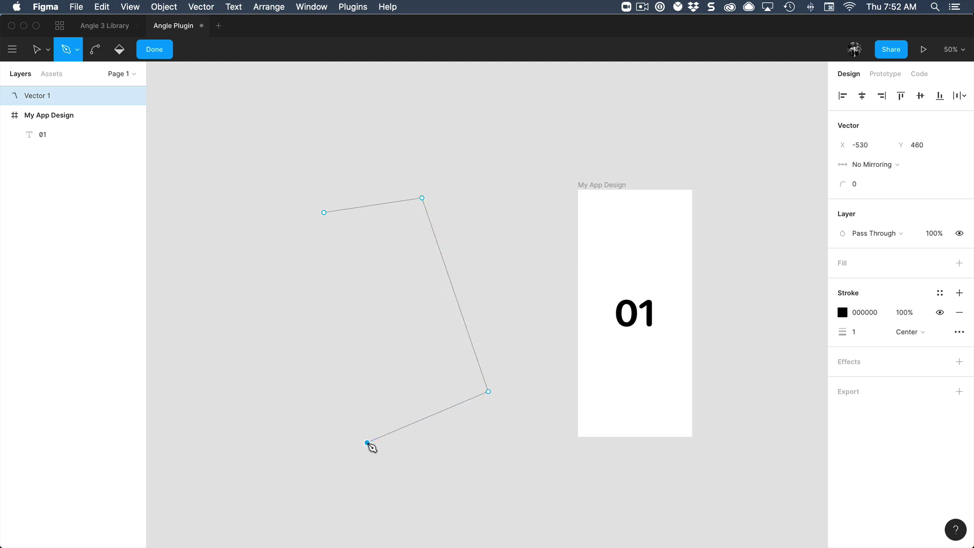
left_click(323, 212)
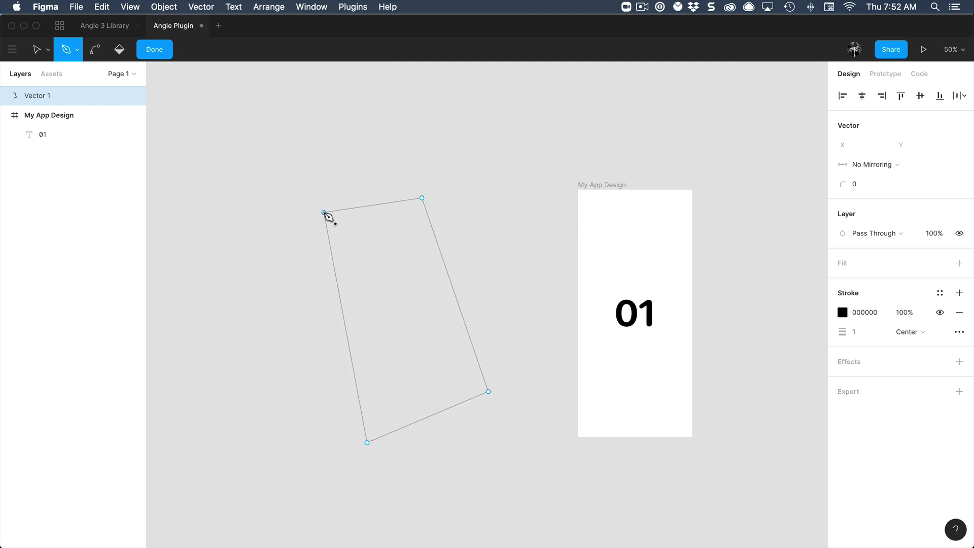
Step: Finish the path and give Vector 1 (540×804) a C4C4C4 grey fill
left_click(374, 274)
key("Escape")
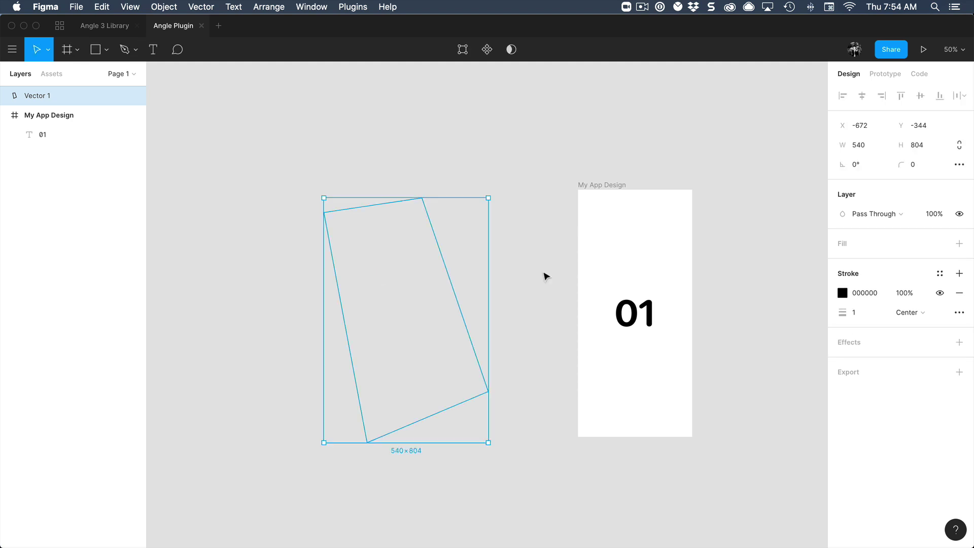
left_click(958, 244)
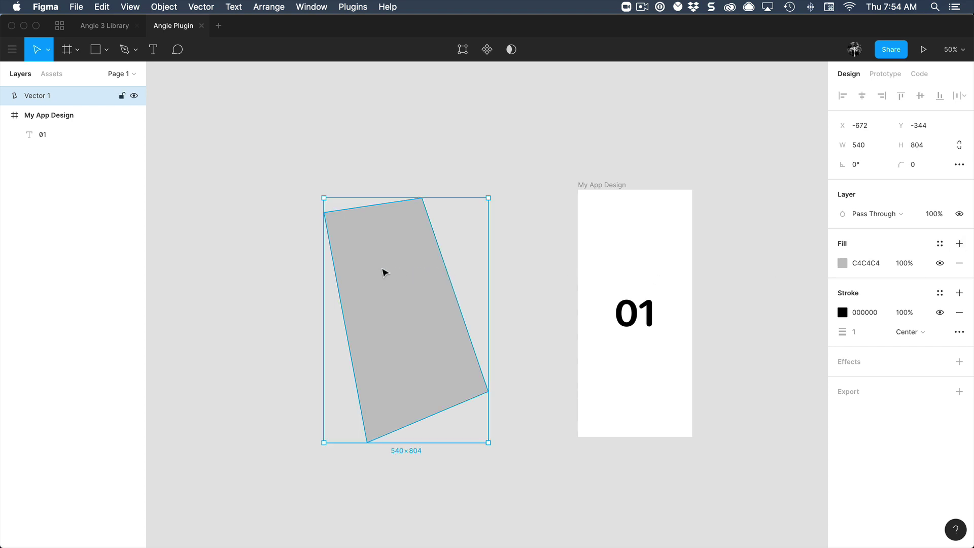
key("super+slash")
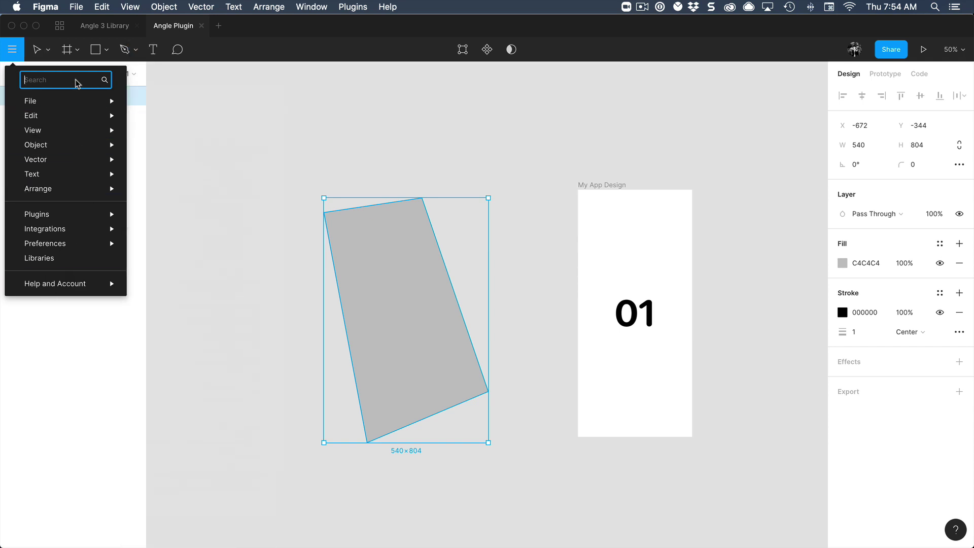
Step: Run the Apply Mockup plugin command and choose My App Design as the app design frame
type("apply")
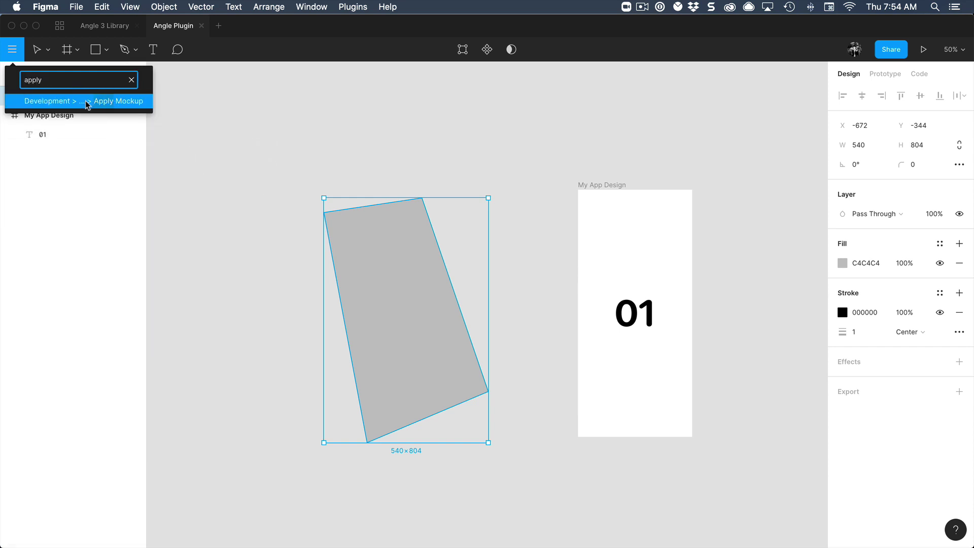
left_click(105, 104)
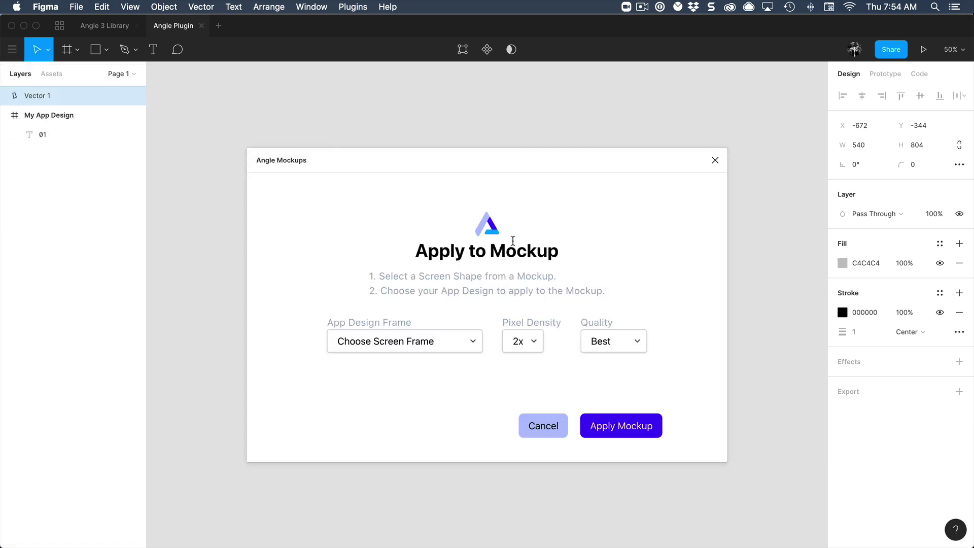
left_click_drag(494, 169, 518, 137)
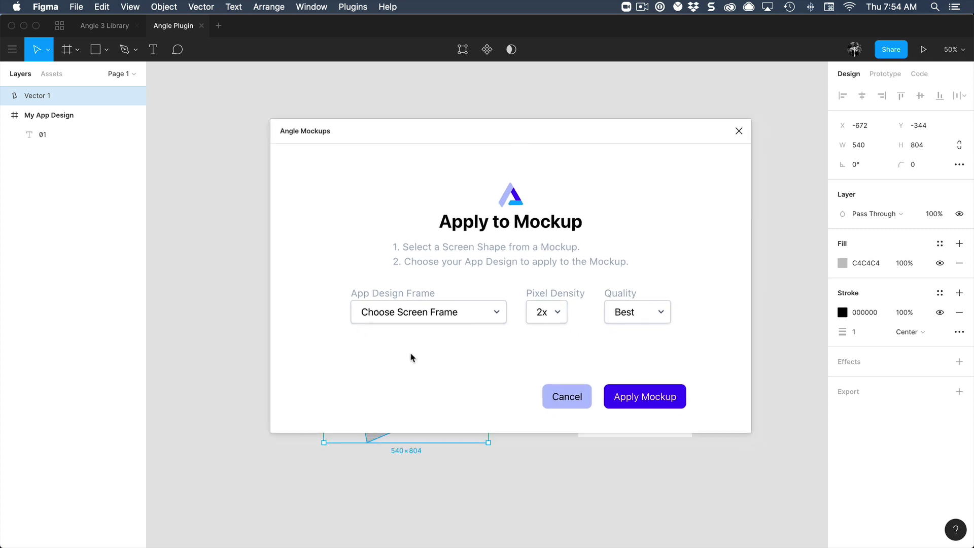
left_click(424, 319)
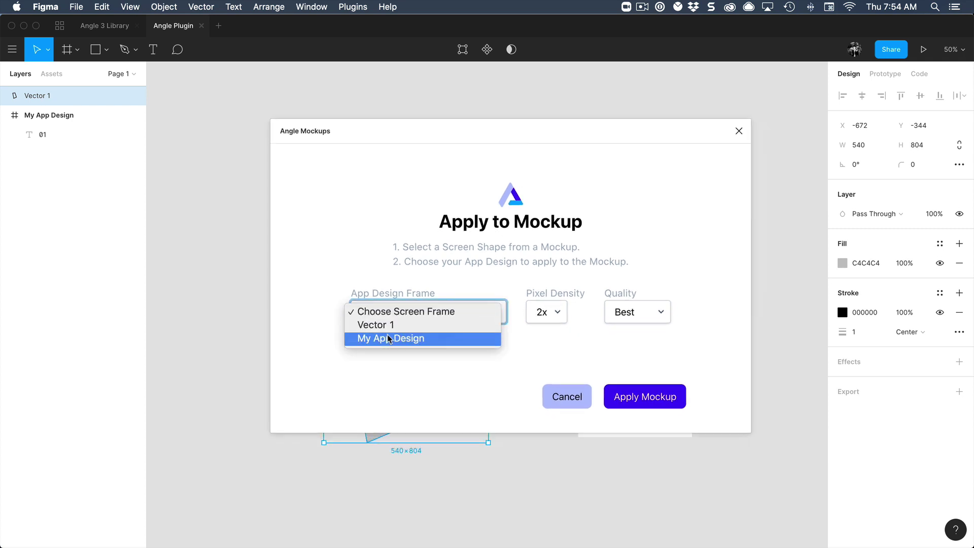
left_click(421, 340)
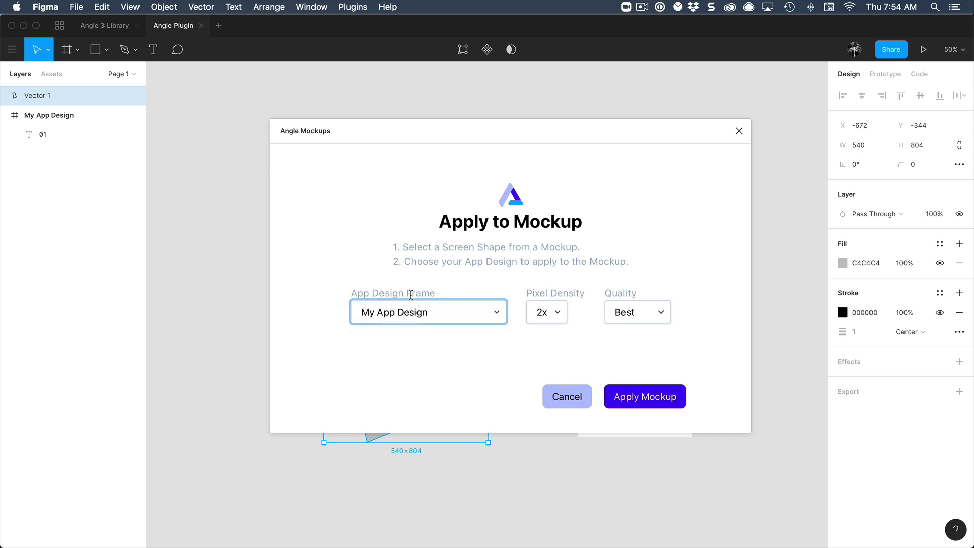
Step: Set the mockup's pixel density to 2x and quality to Best
left_click_drag(632, 126, 655, 145)
left_click(565, 321)
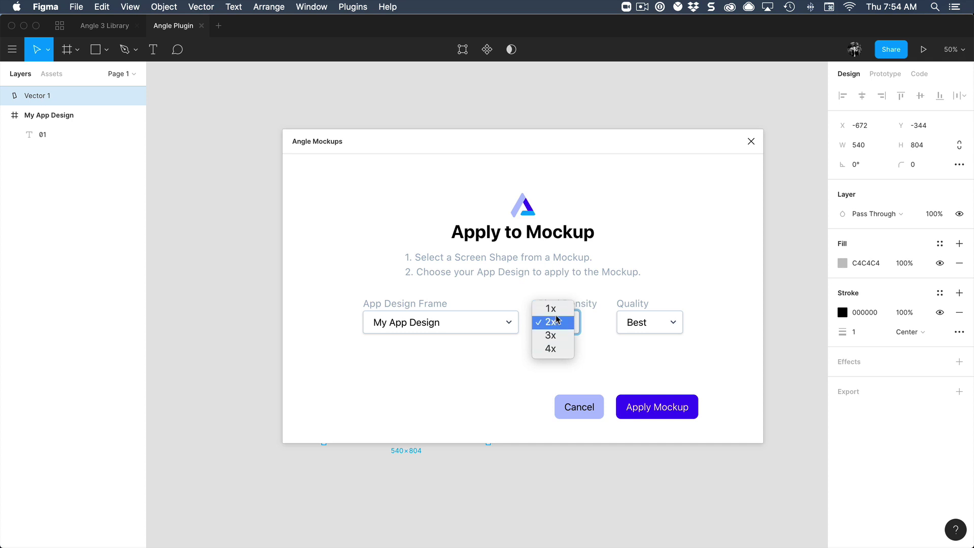
left_click(653, 324)
left_click(652, 324)
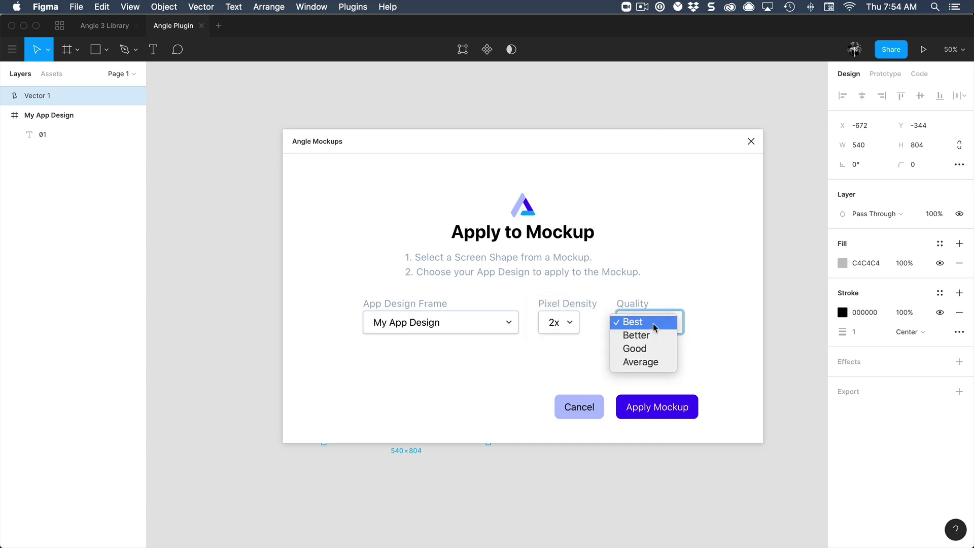
left_click(717, 327)
left_click(558, 323)
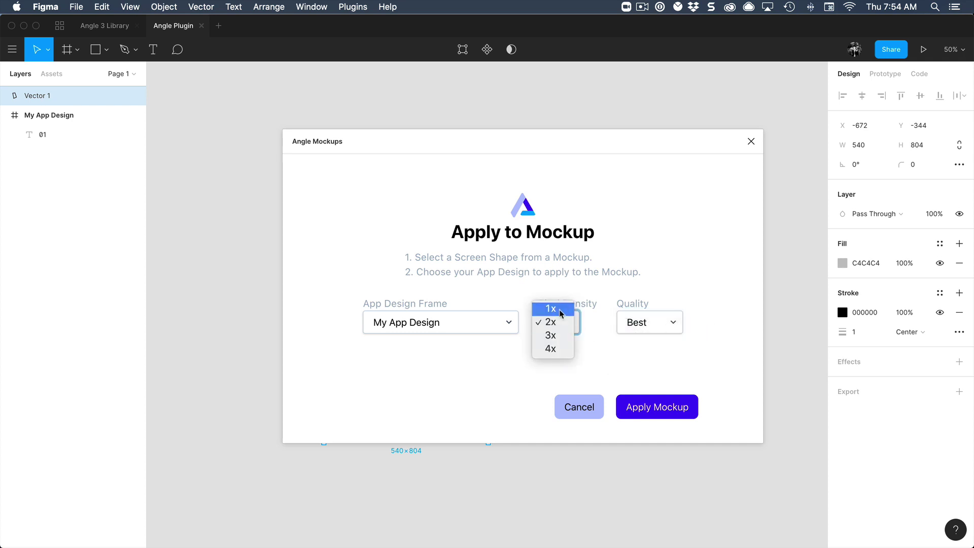
left_click(611, 342)
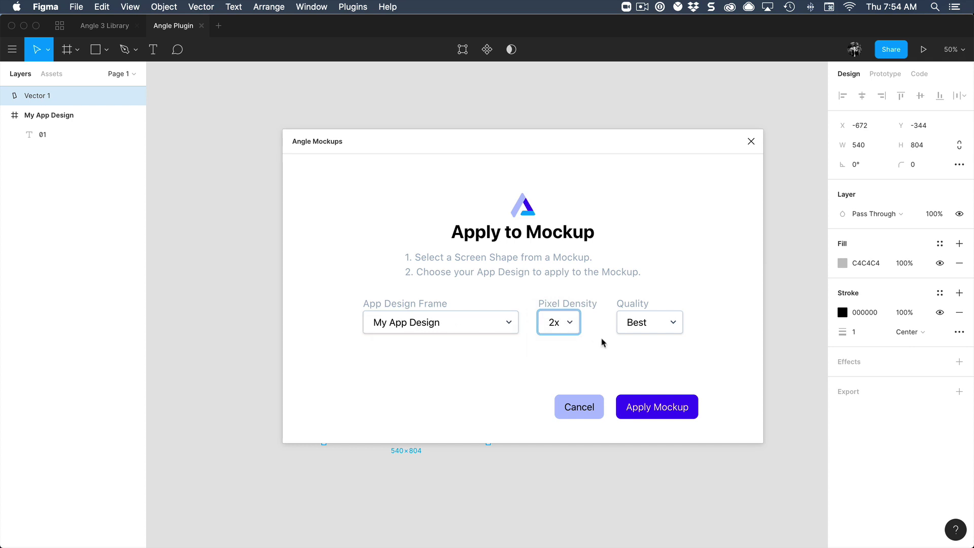
Step: Apply the 01 design onto the tilted shape as an image fill
left_click(664, 413)
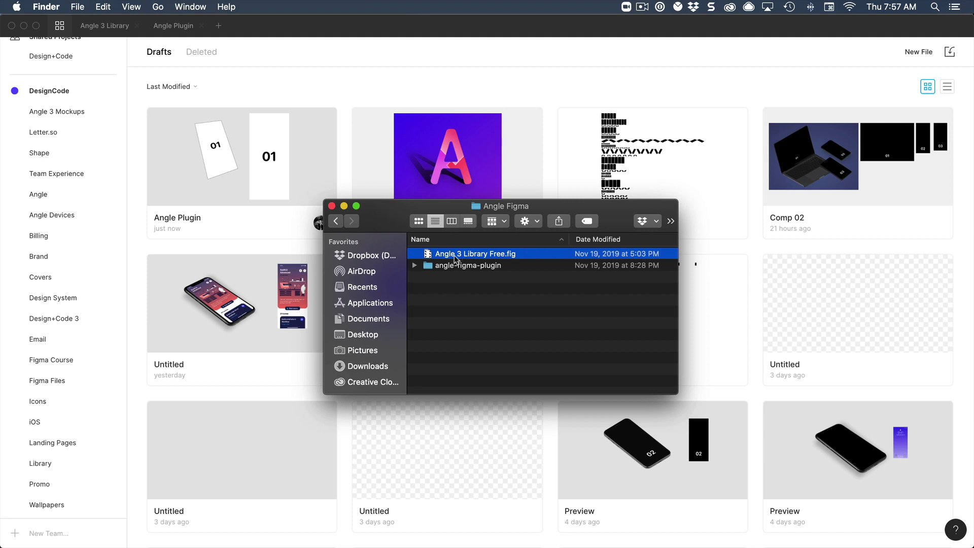
Step: Import Angle 3 Library Free.fig into Drafts from Finder
left_click_drag(462, 256, 345, 146)
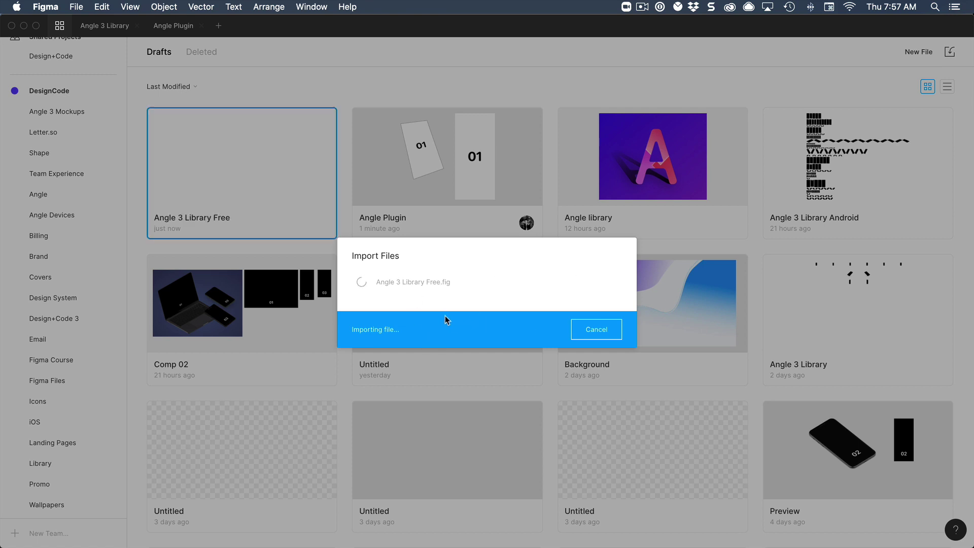
Step: Open Angle 3 Library Free and select the bottom-left Midnight Green iPhone 11 Pro/02 mockup on the 01 iPhone 11 Pro page
left_click(620, 329)
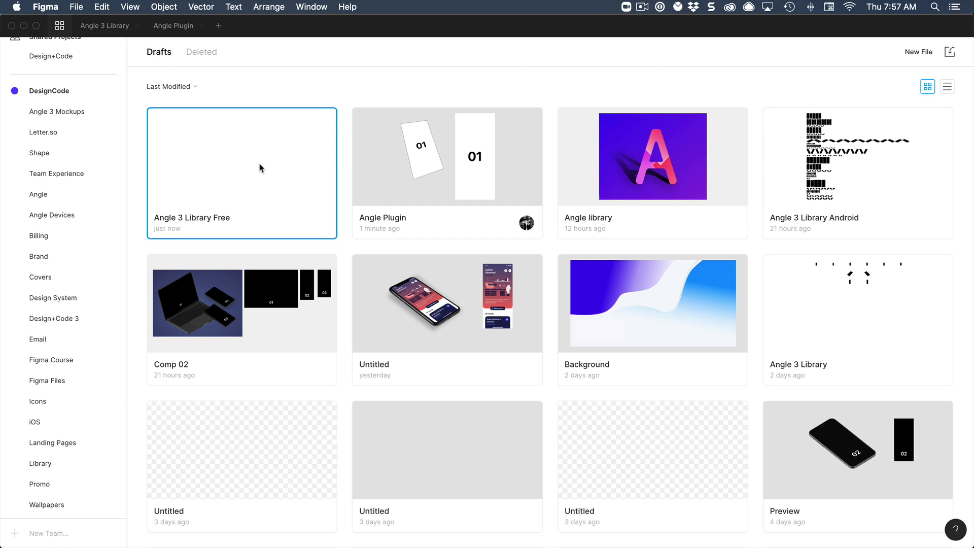
double_click(261, 166)
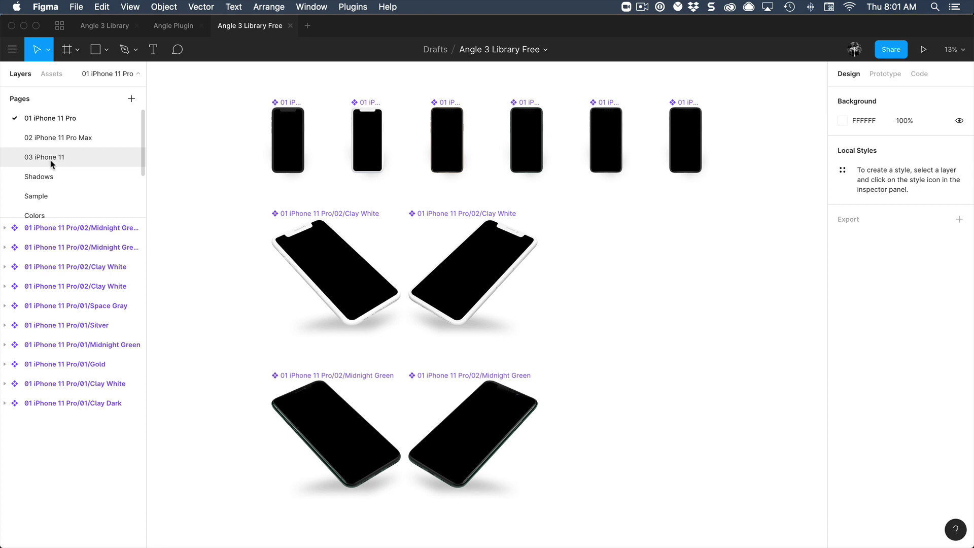
left_click(51, 158)
left_click(64, 138)
left_click(65, 118)
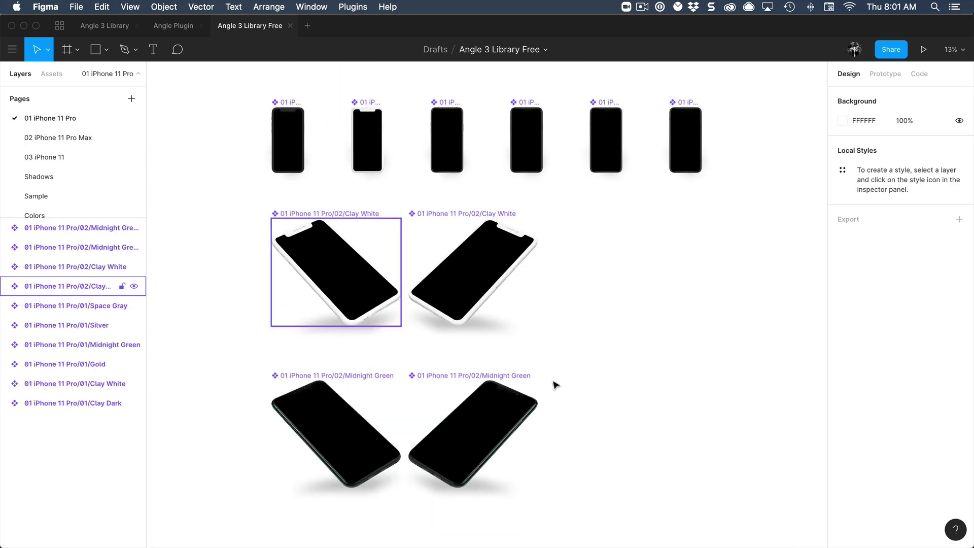
left_click(320, 377)
left_click(259, 411)
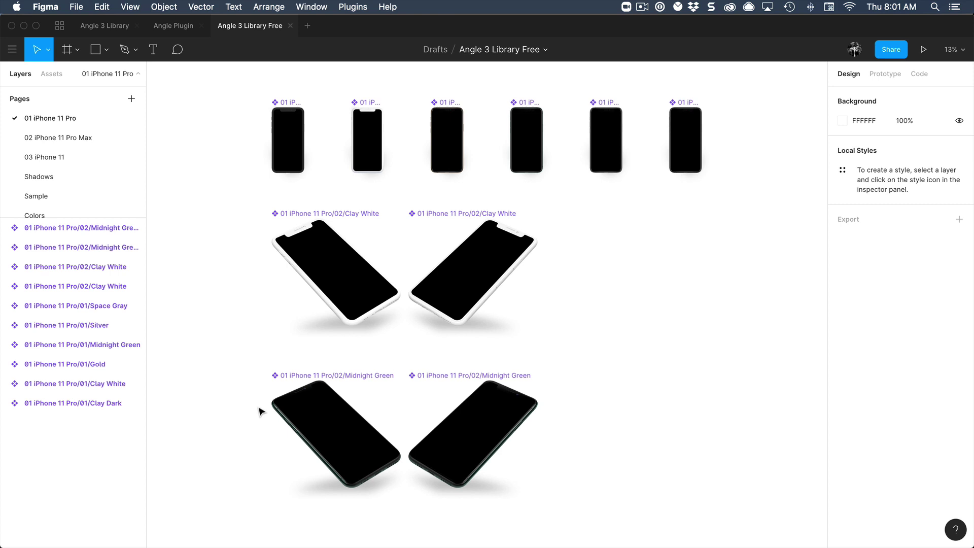
left_click(326, 409)
Step: Paste the 1699×1411 Midnight Green iPhone 11 Pro/02 mockup into Angle Plugin, left of My App Design
left_click(173, 26)
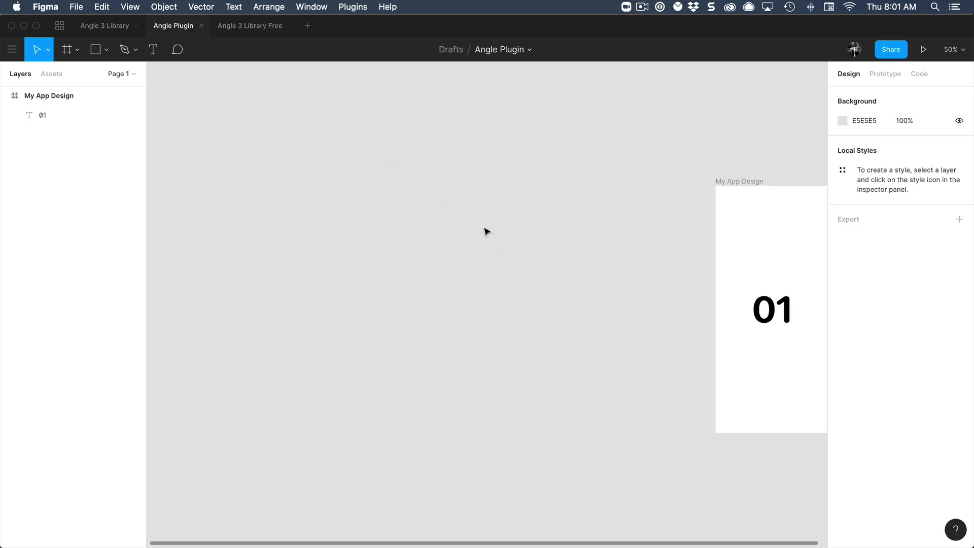
key("super+v")
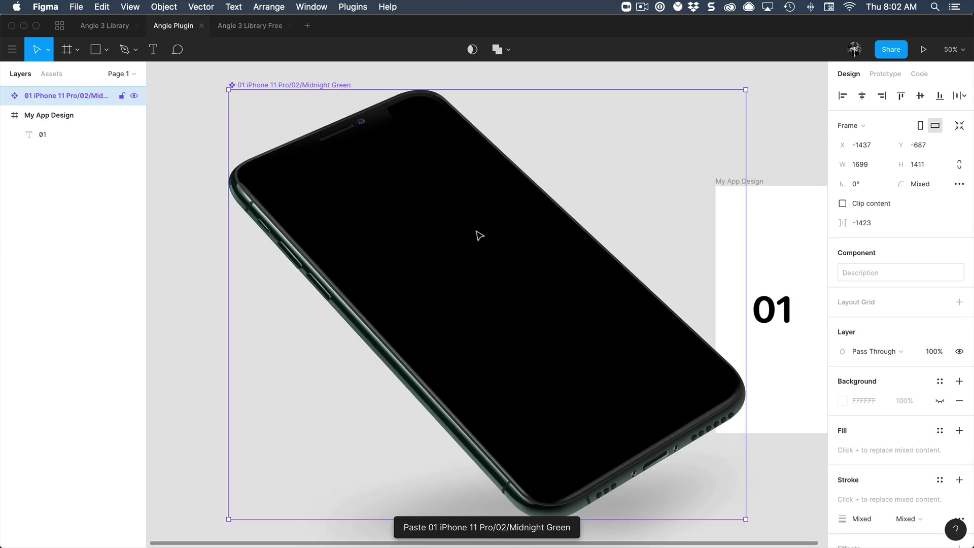
left_click_drag(476, 233, 399, 230)
scroll(401, 230, "down", 2)
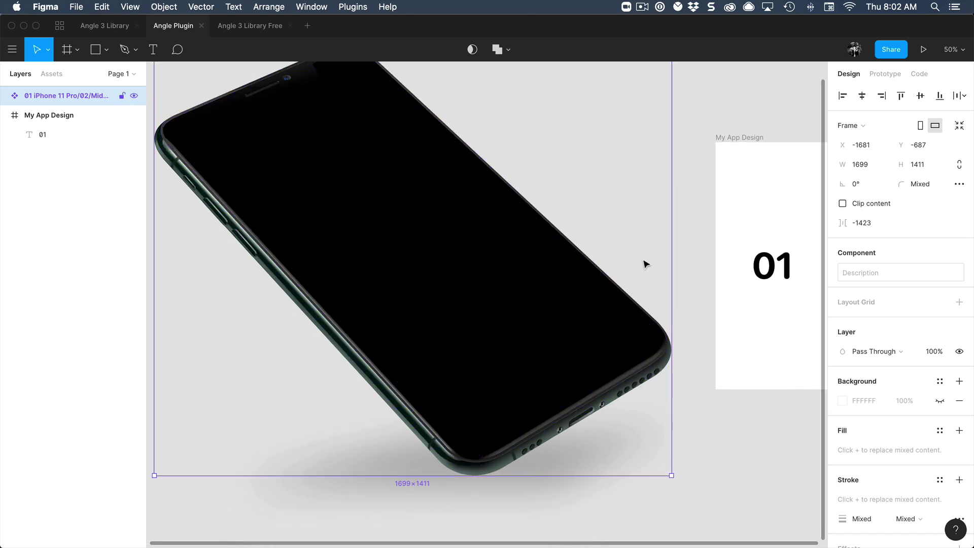
scroll(646, 264, "up", 2)
left_click(664, 249)
left_click(532, 261)
scroll(536, 264, "left", 2)
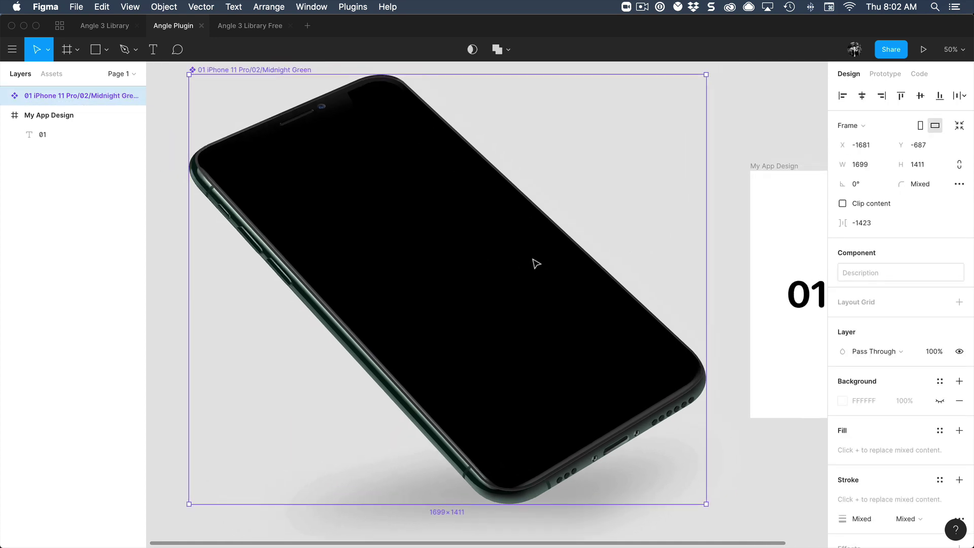
scroll(536, 264, "up", 1)
scroll(536, 263, "right", 1)
left_click(714, 196)
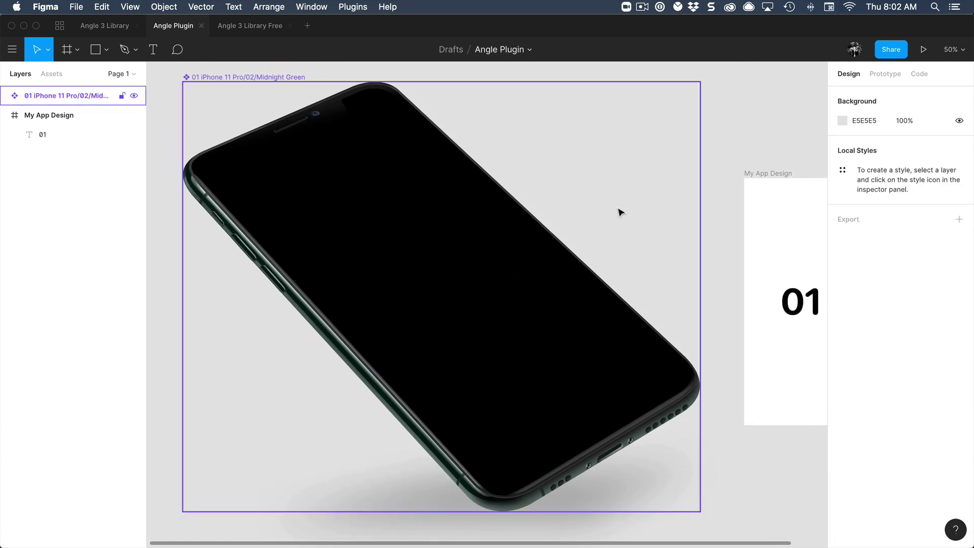
Step: Apply My App Design to the phone's Screen layer through the Angle Mockups Apply Mockup command
left_click(379, 206, "super")
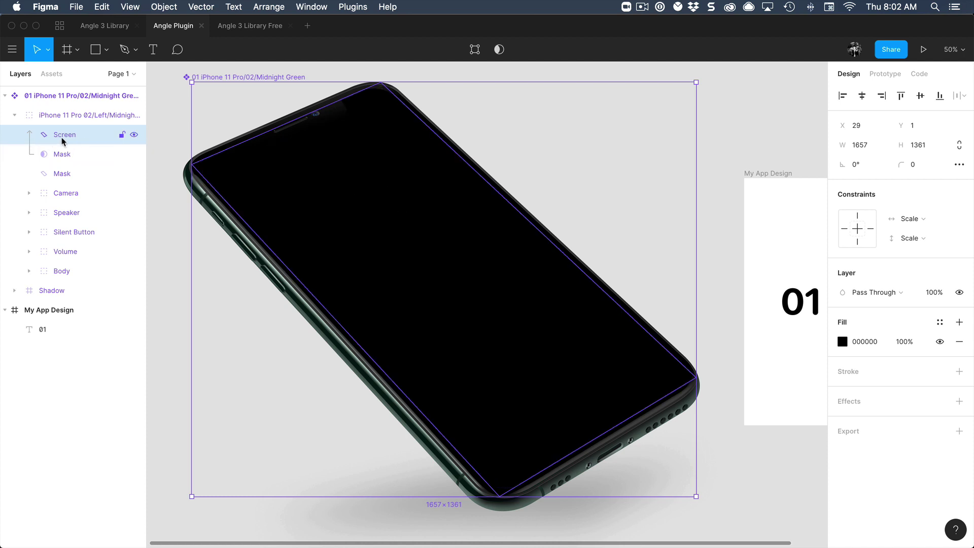
key("super+slash")
type("angl")
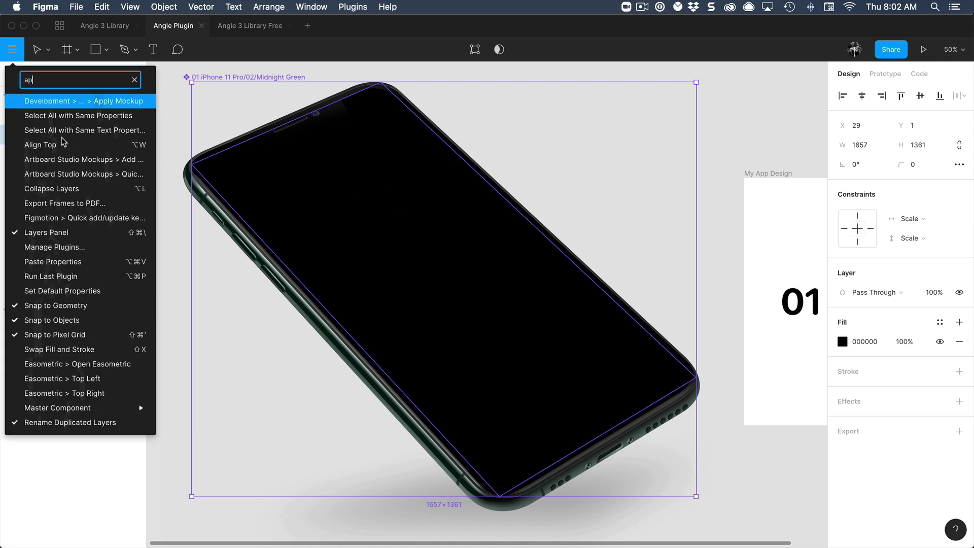
key("Return")
left_click(337, 341)
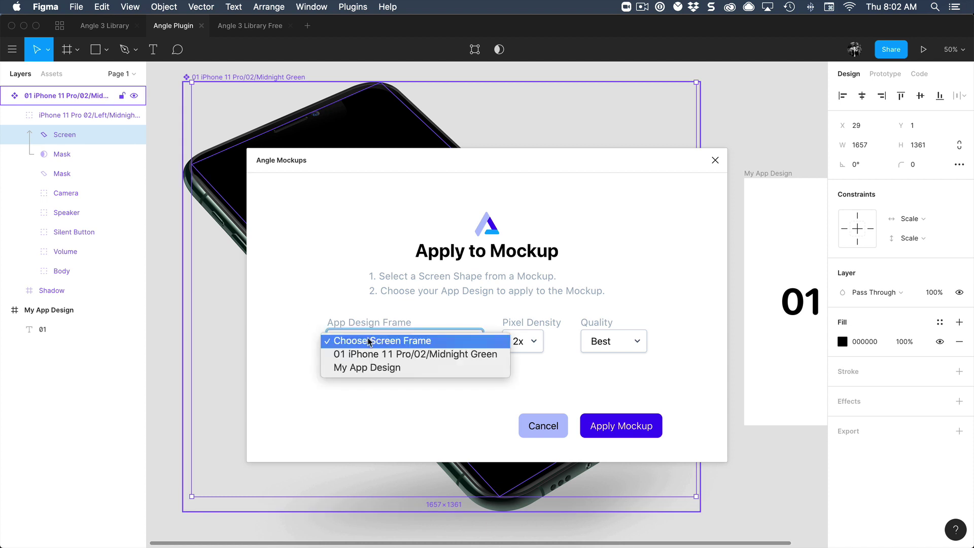
left_click(568, 413)
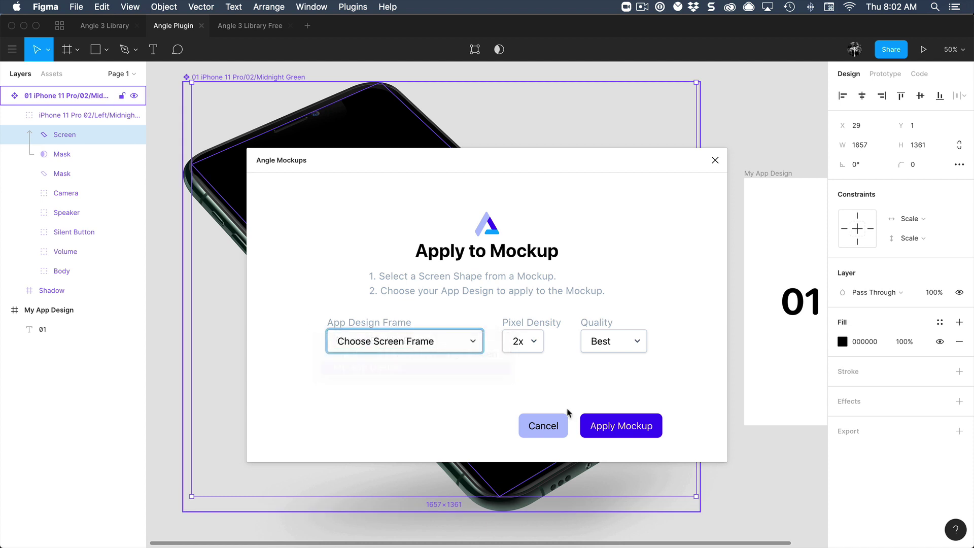
left_click(599, 425)
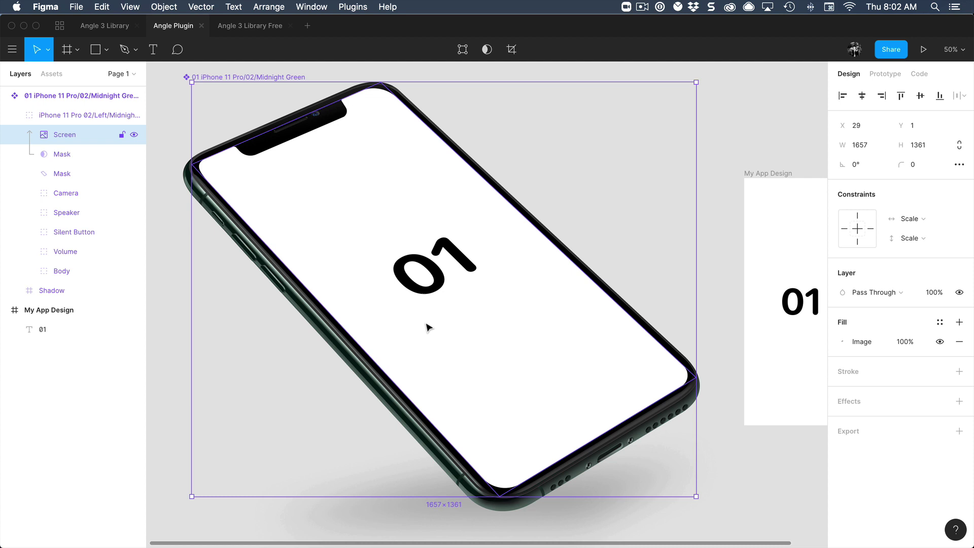
Step: Check the phone now shows 01, then return to the Angle 3 Library Free file
left_click(528, 244)
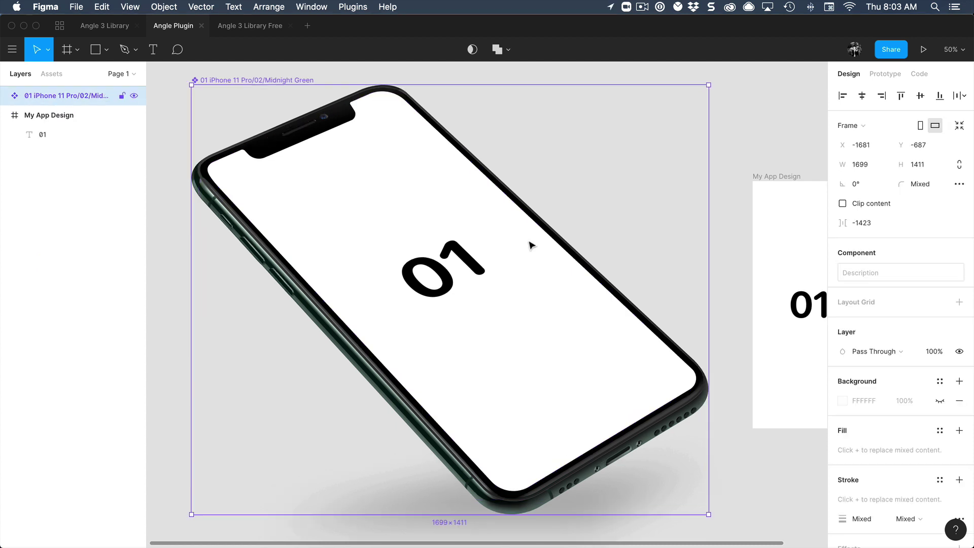
scroll(585, 292, "down", 3)
scroll(609, 322, "up", 8)
scroll(608, 322, "down", 15)
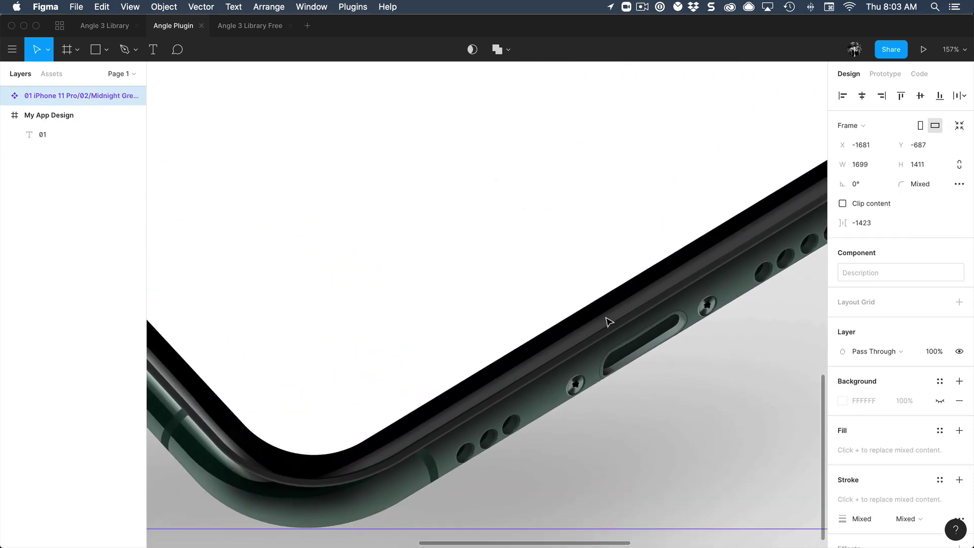
scroll(531, 266, "right", 5)
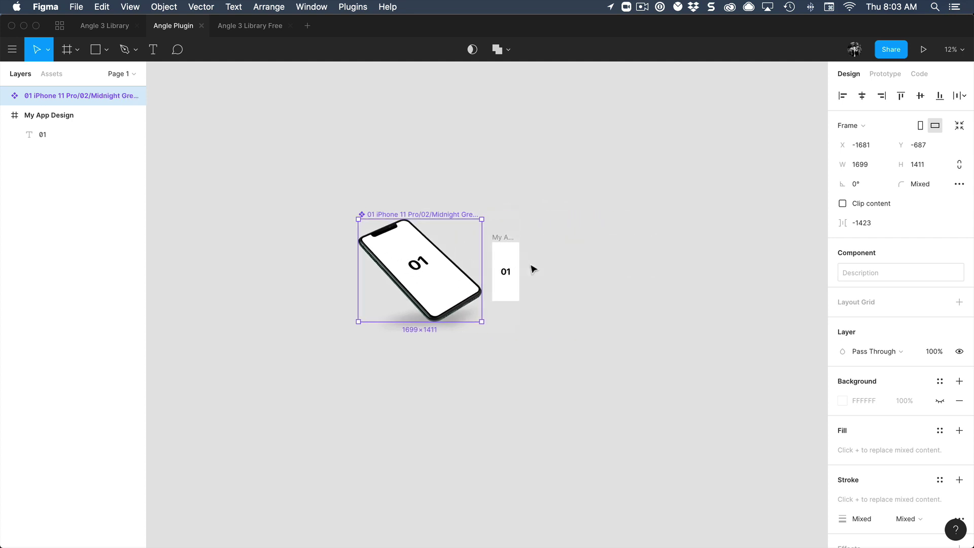
scroll(420, 254, "left", 3)
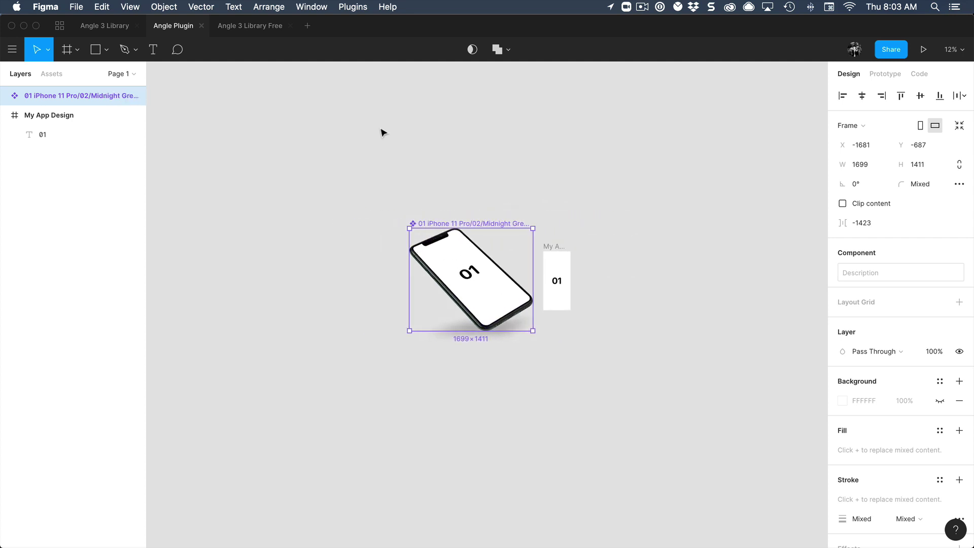
left_click(261, 35)
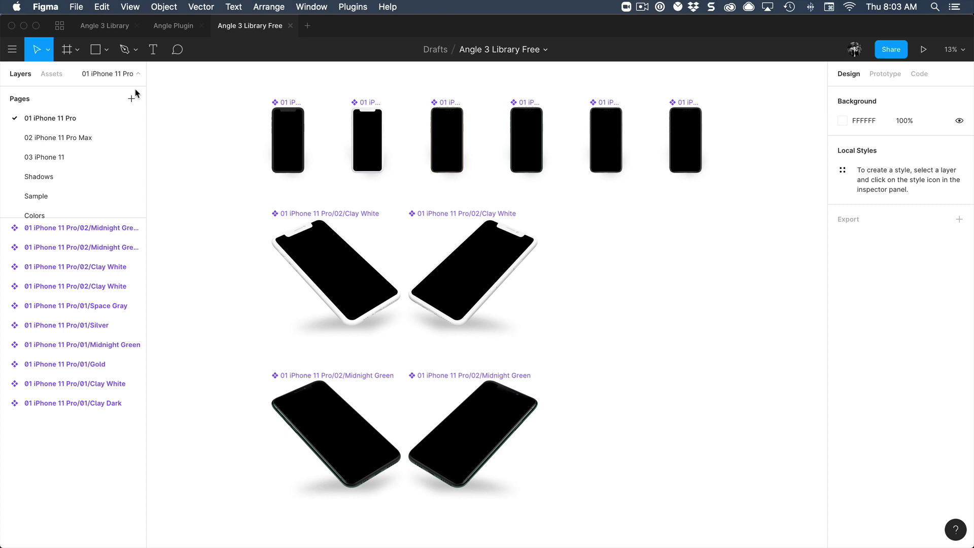
Step: Start publishing Angle 3 Library Free as a team library from the Assets panel
left_click(52, 74)
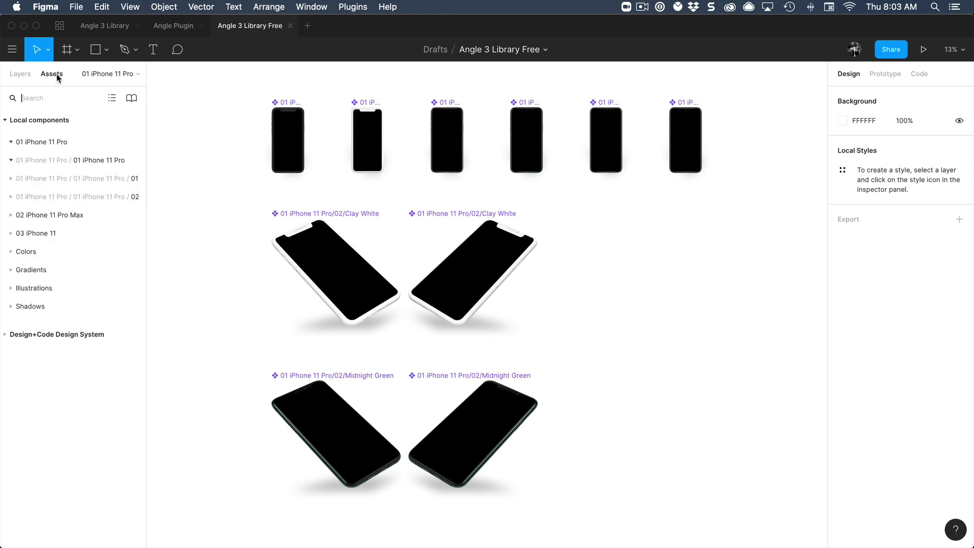
left_click(133, 101)
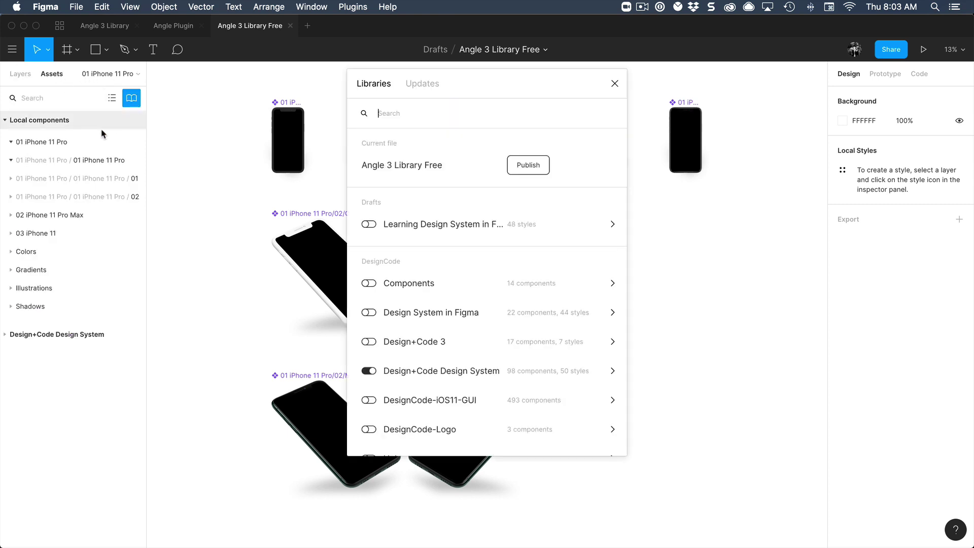
left_click(528, 170)
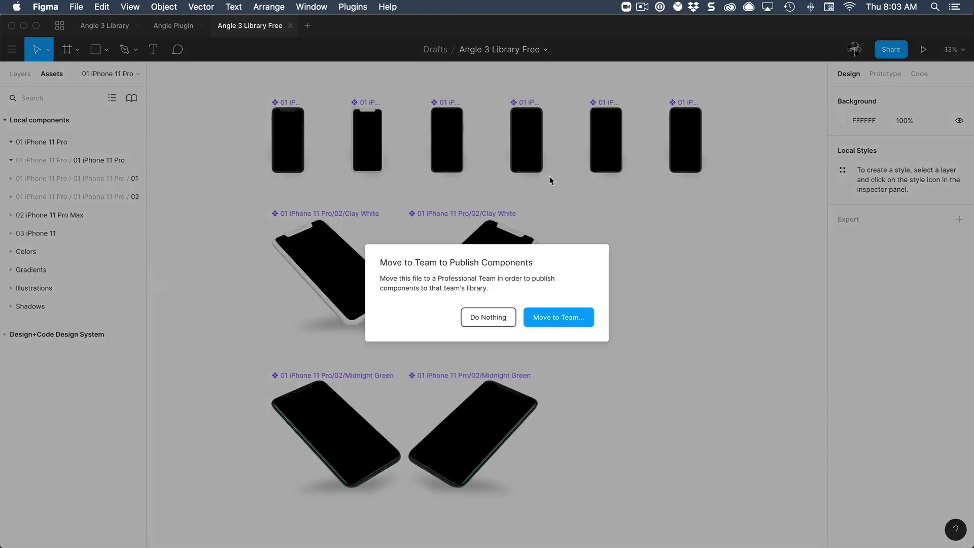
Step: Move the file into the Angle 3 Mockups project and publish its 94 components
left_click(558, 318)
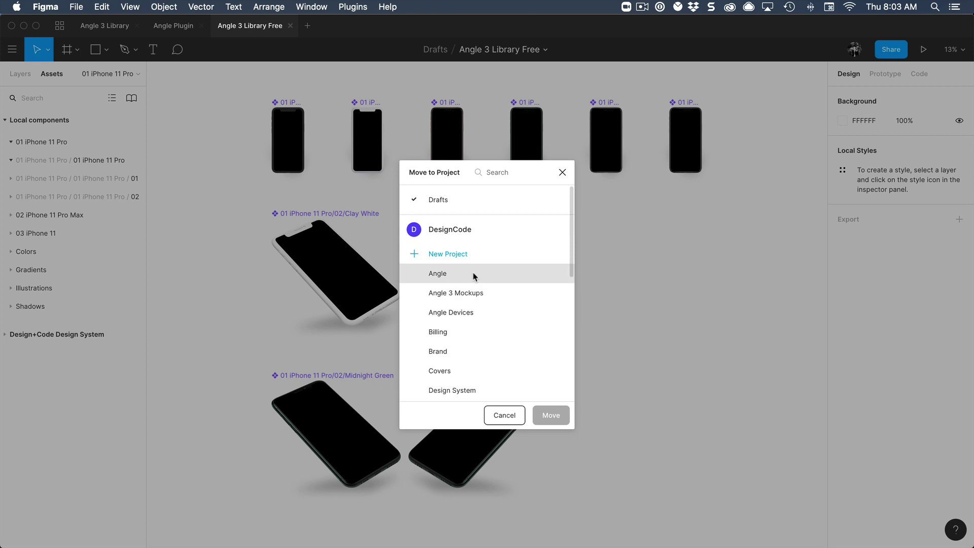
left_click(462, 295)
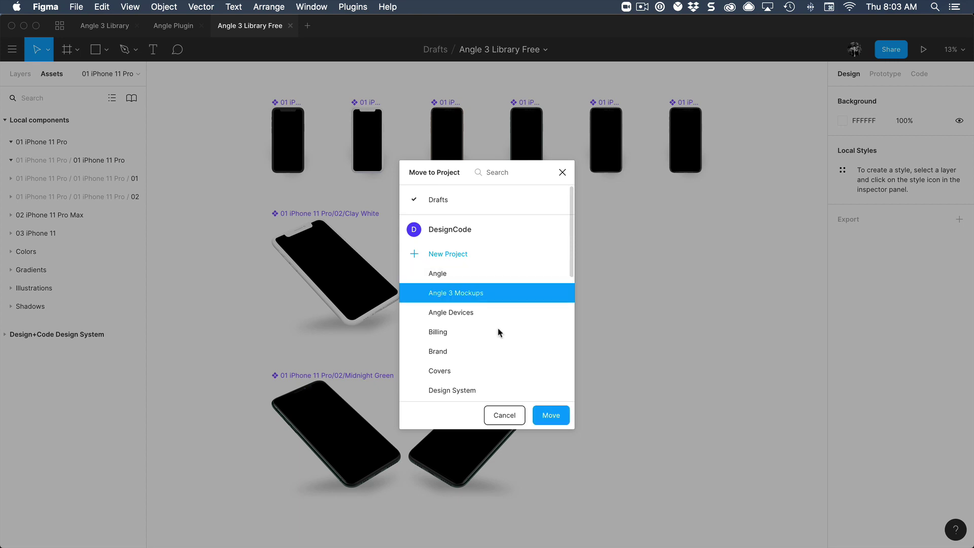
left_click(550, 415)
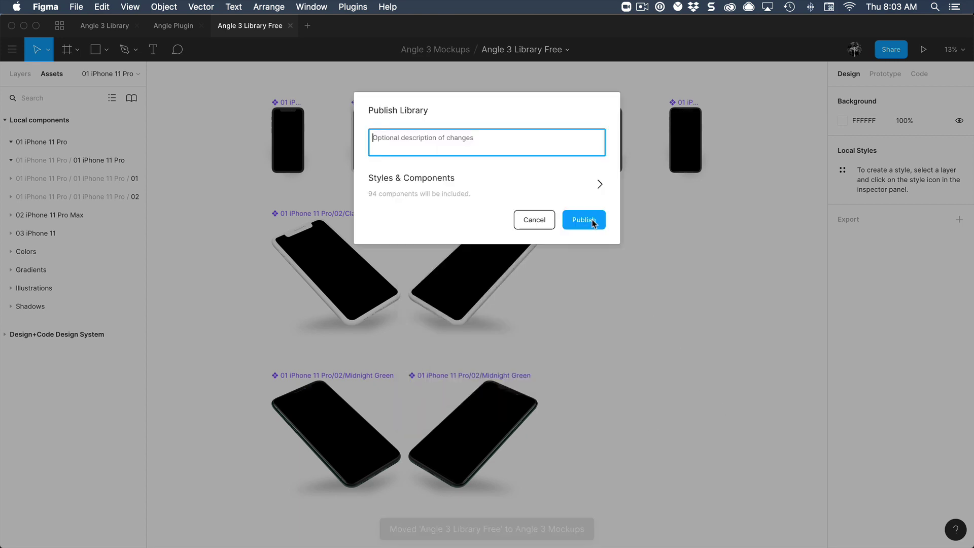
left_click(596, 220)
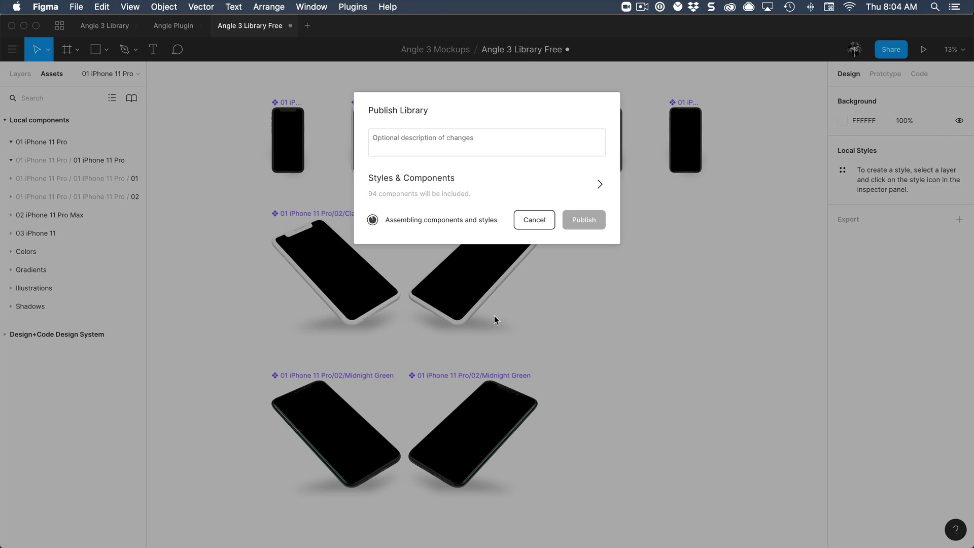
key("Return")
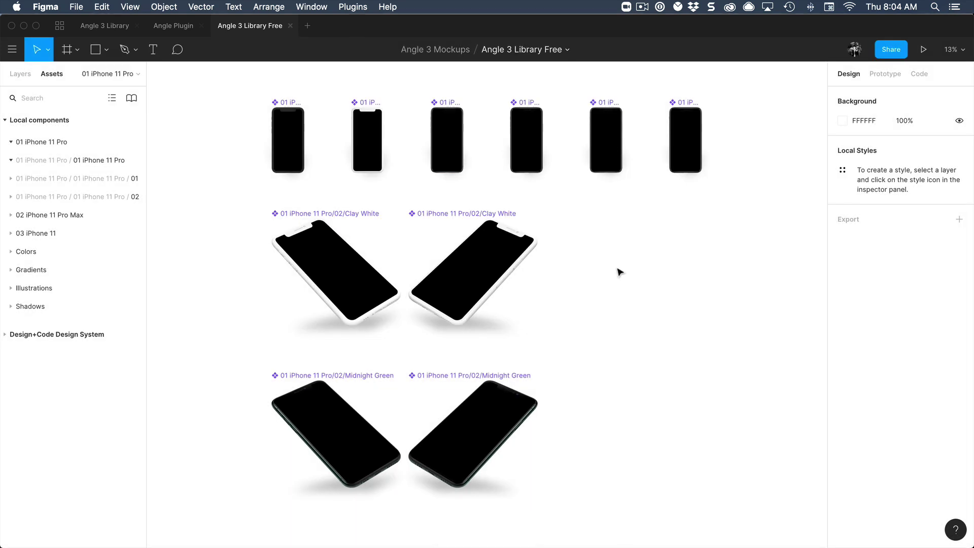
Step: Delete the old Midnight Green phone mockup from the Angle Plugin file
left_click(180, 35)
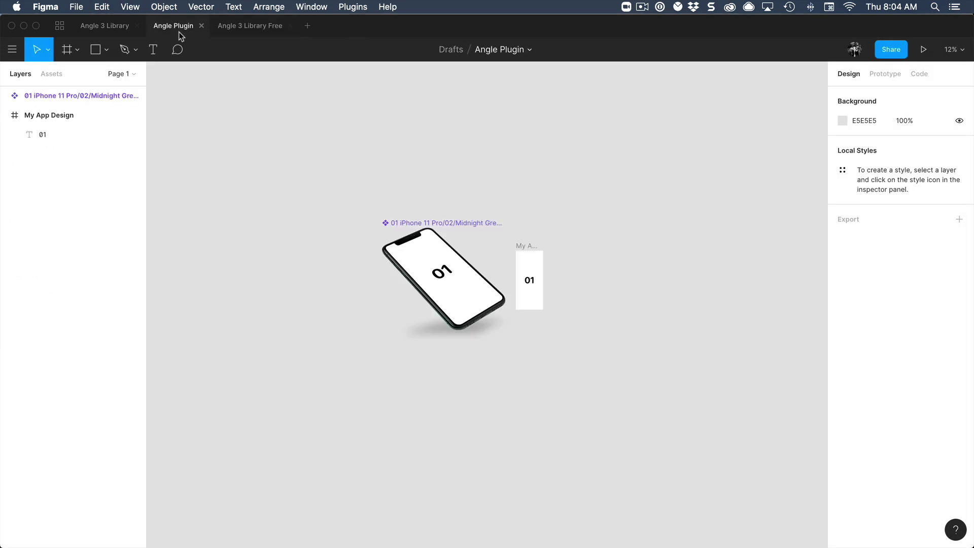
scroll(359, 189, "up", 5)
left_click(359, 189)
scroll(359, 190, "down", 3)
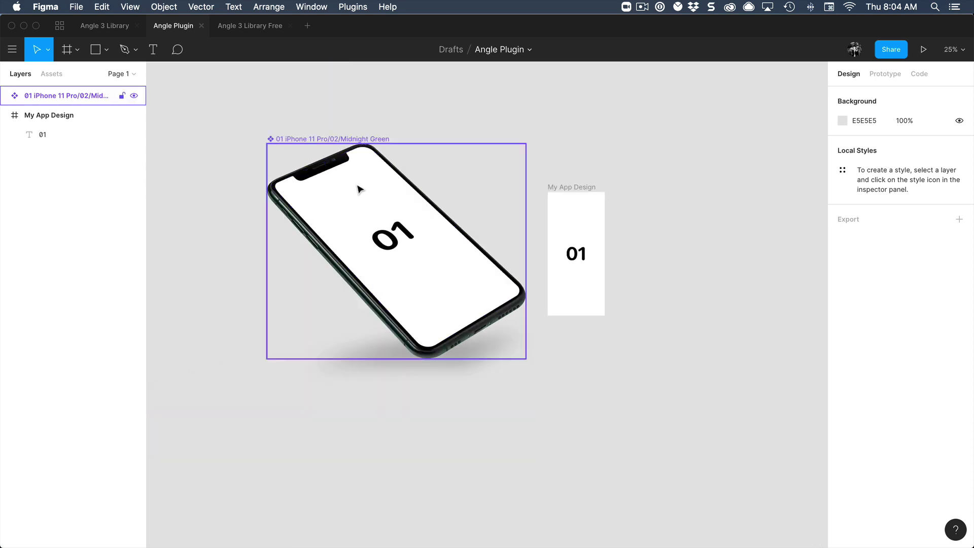
left_click(359, 189)
key("Delete")
Step: Bring up the team Libraries list from the Assets panel
scroll(350, 190, "left", 2)
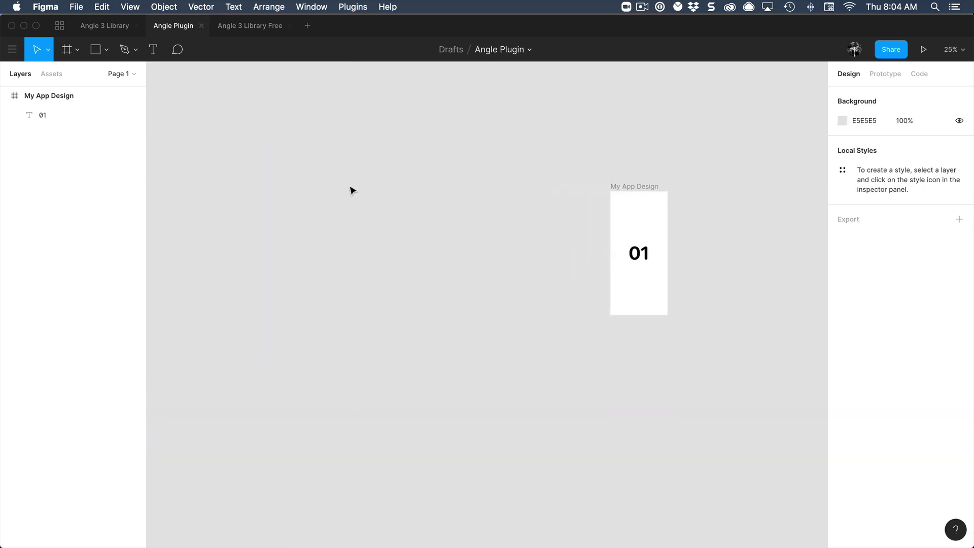
left_click(56, 75)
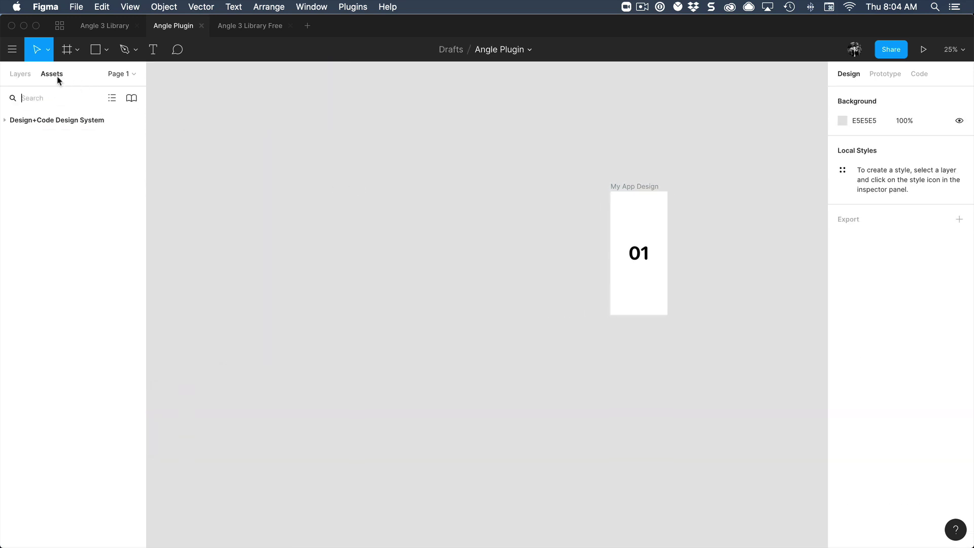
left_click(132, 99)
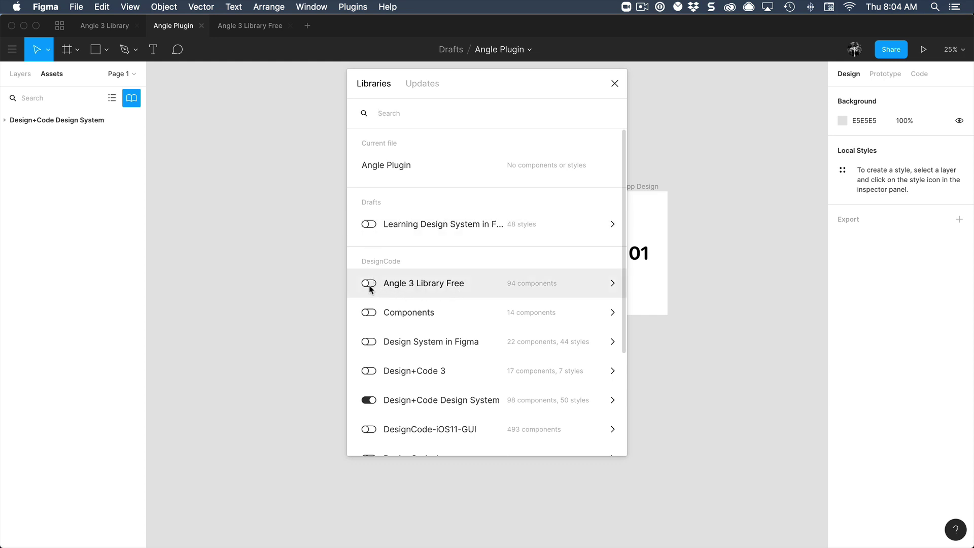
Step: Enable the Angle 3 Library Free library and expand its 01 iPhone 11 Pro components
left_click(369, 284)
left_click(614, 84)
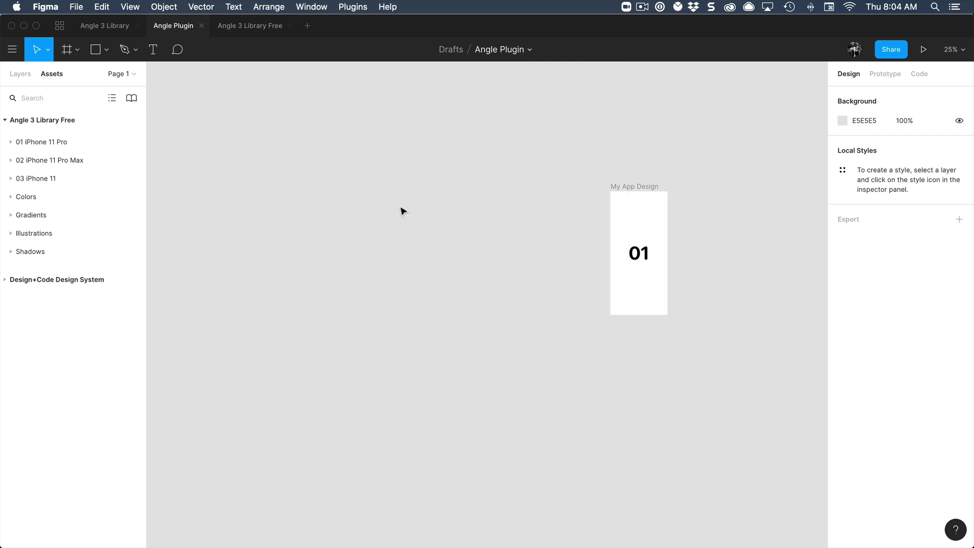
left_click(57, 147)
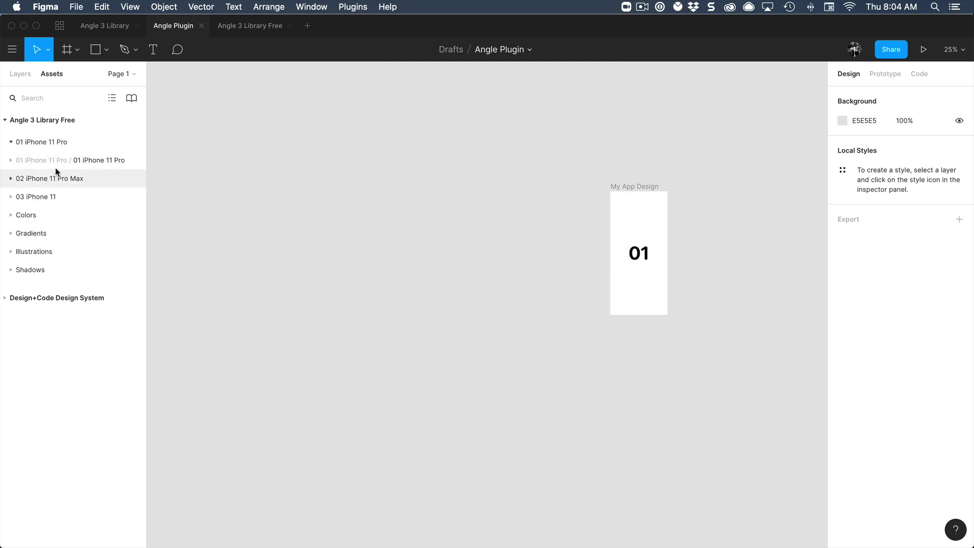
left_click(56, 161)
left_click(57, 179)
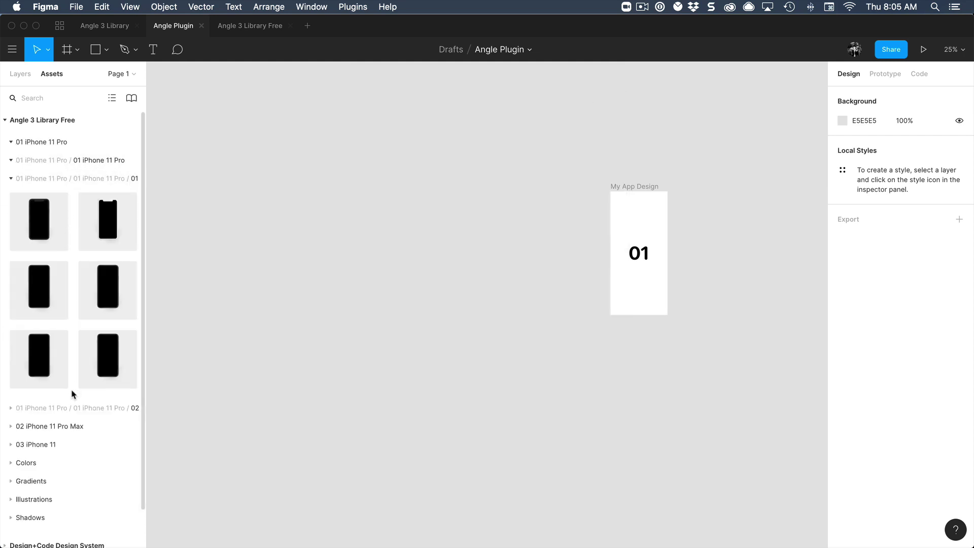
Step: Place a Clay White angled iPhone 11 Pro instance left of the My App Design frame
left_click(71, 406)
left_click(68, 411)
scroll(81, 358, "down", 3)
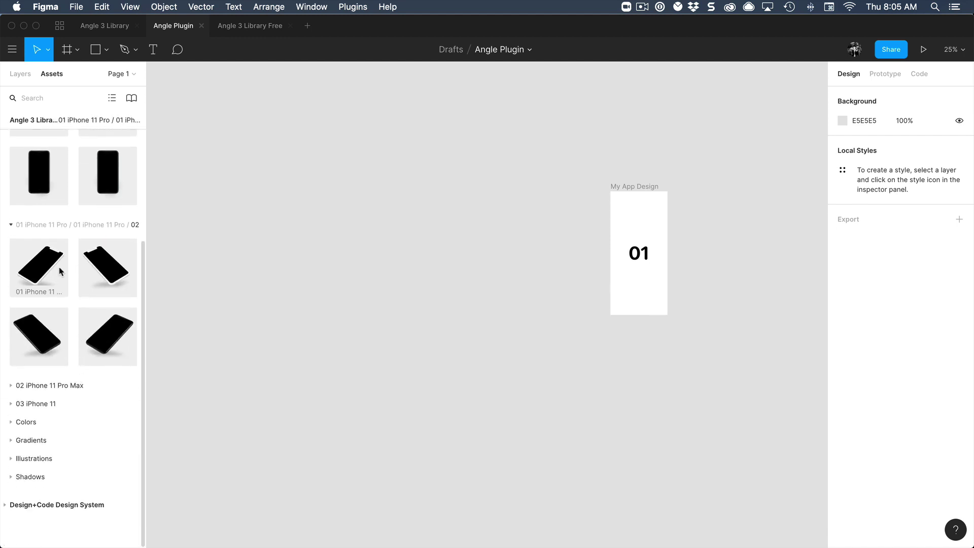
left_click_drag(124, 271, 439, 252)
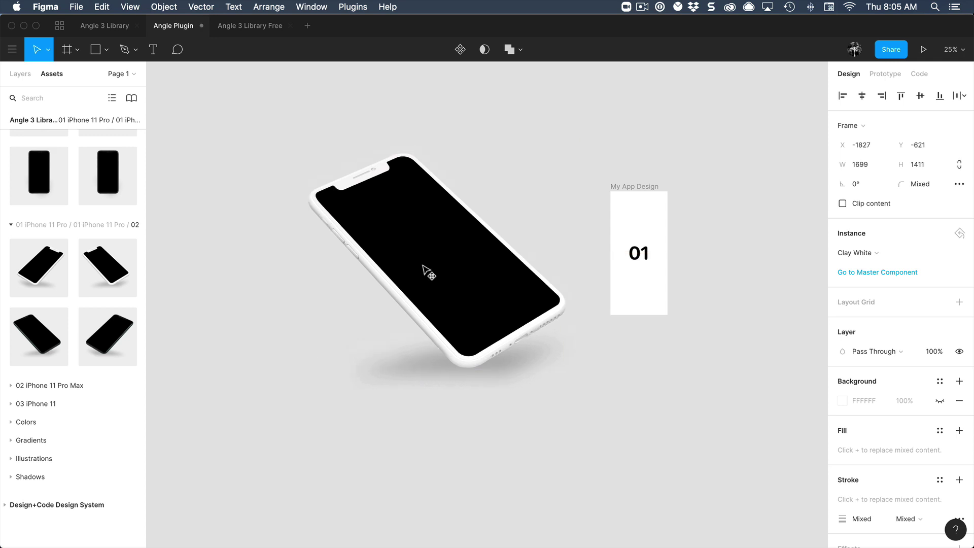
scroll(425, 253, "up", 5)
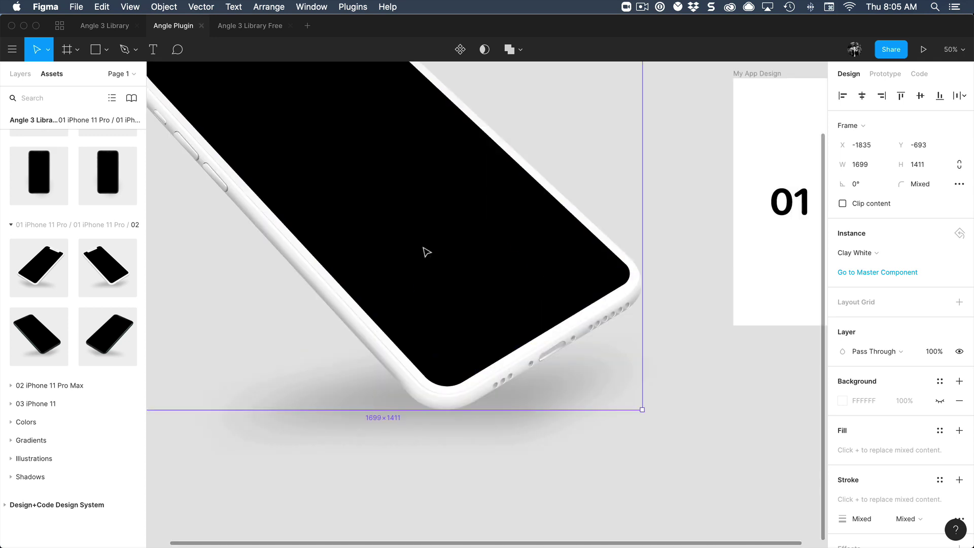
scroll(426, 252, "left", 2)
scroll(426, 252, "down", 5)
left_click(609, 167)
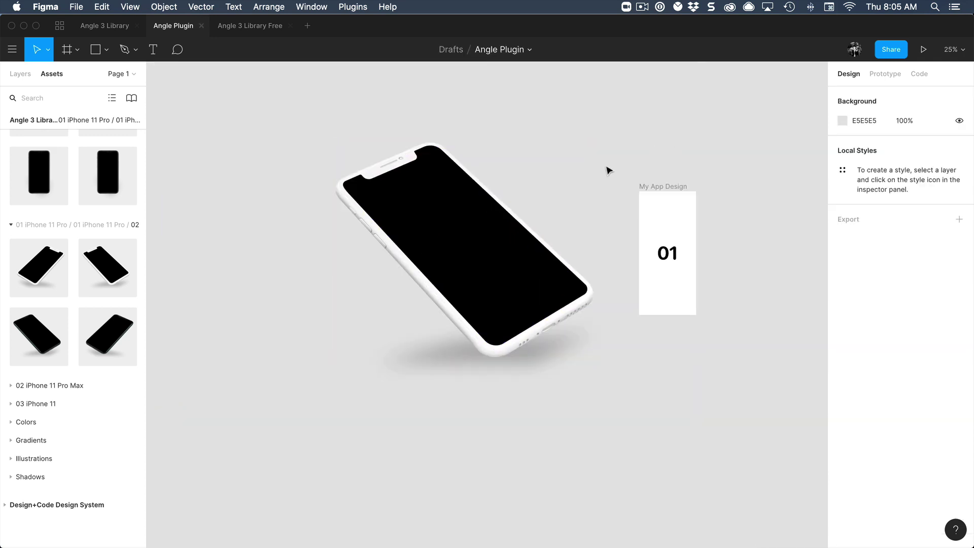
Step: Apply My App Design to the Clay White phone's screen with the Apply Mockup command
left_click(440, 221)
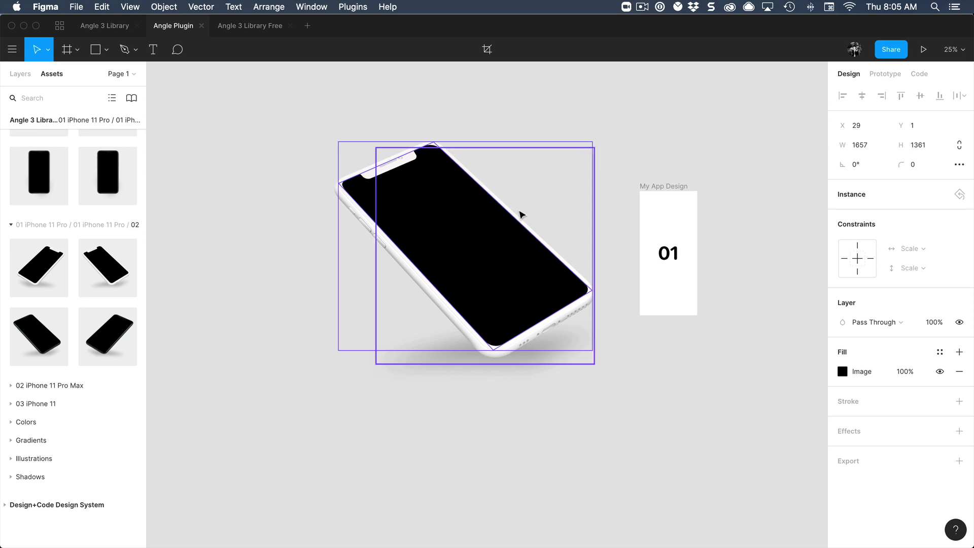
key("super+slash")
type("app")
key("Return")
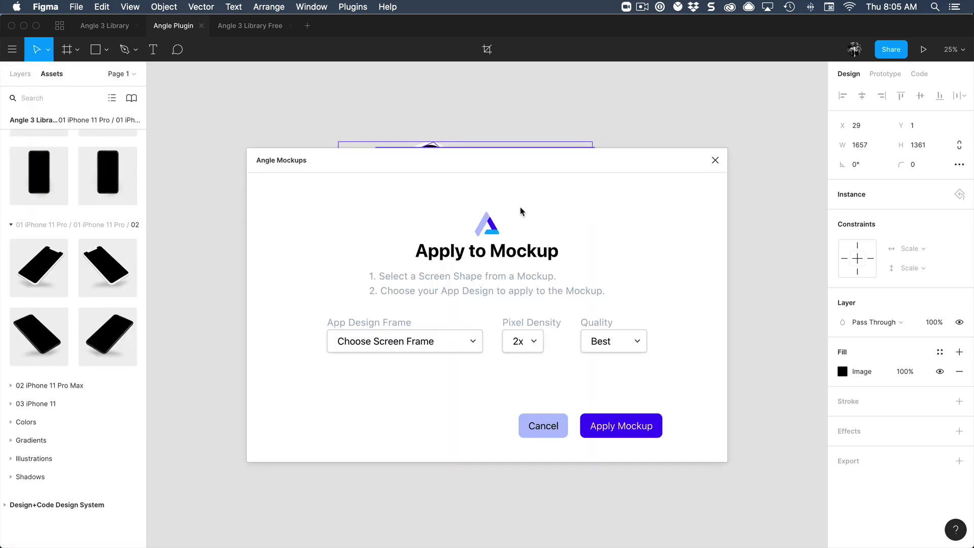
left_click(472, 338)
left_click(439, 365)
left_click(635, 425)
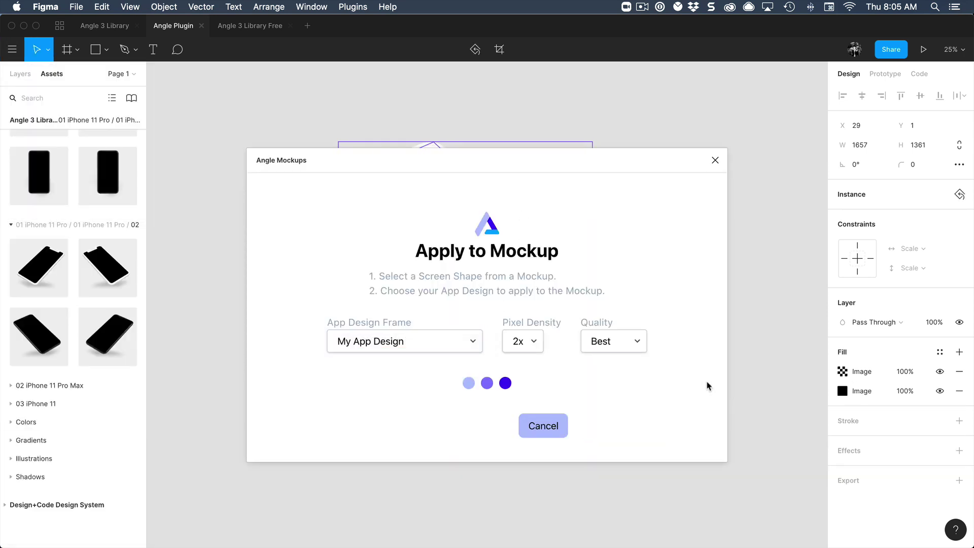
Step: Zoom in and look over the finished Clay White mockup showing the 01 design
left_click(594, 388)
key("super+equal")
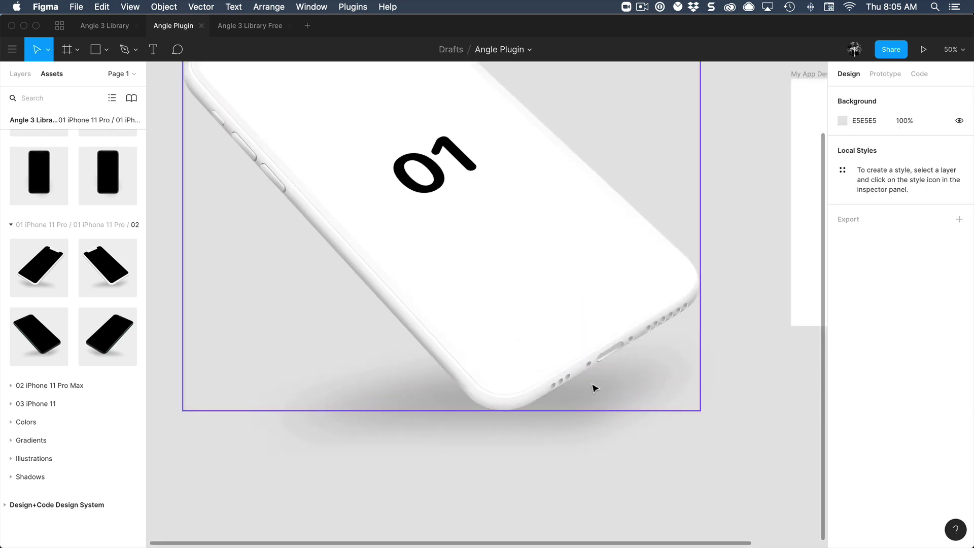
scroll(539, 410, "up", 3)
scroll(539, 410, "up", 2)
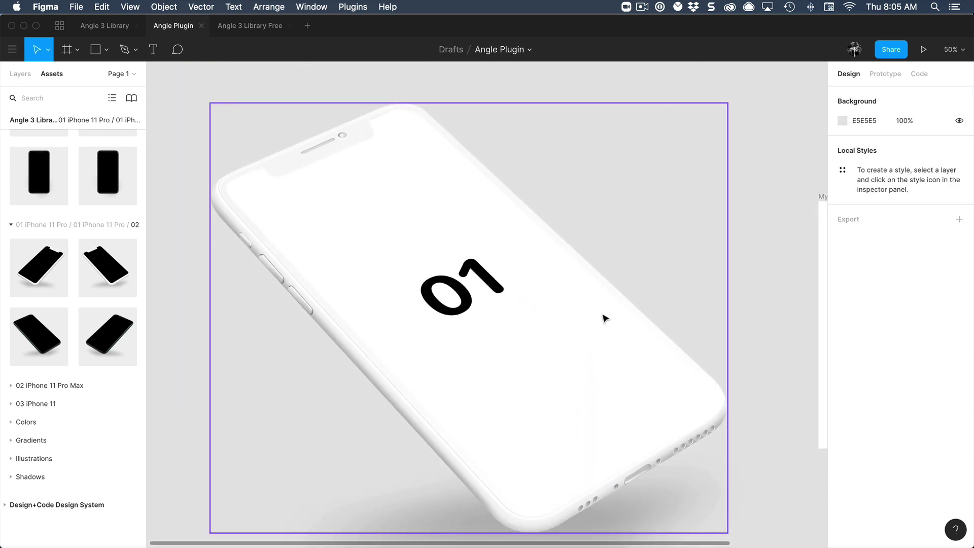
scroll(605, 318, "down", 3)
scroll(569, 305, "left", 2)
scroll(470, 267, "up", 2)
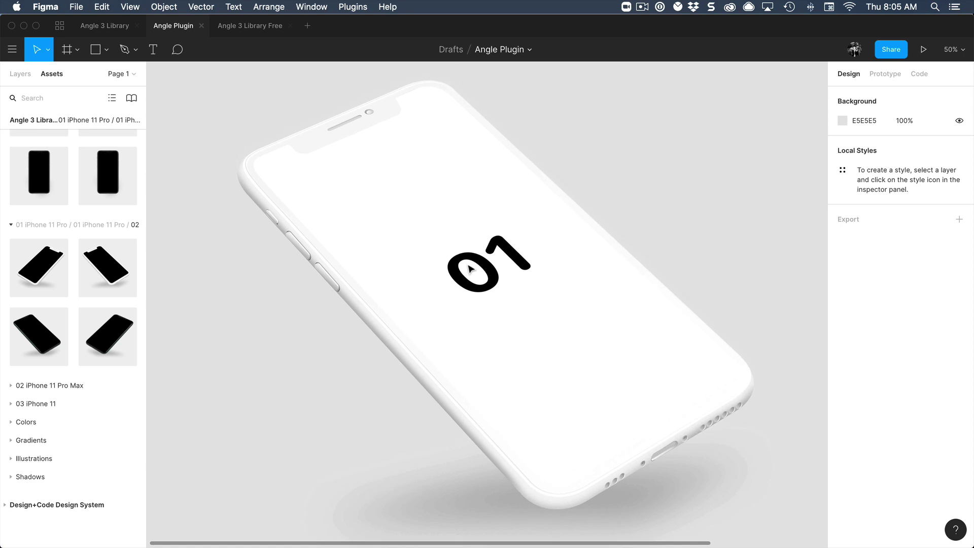
Step: Swap the phone mockup between Midnight Green and Clay White variants, ending on an opposite-tilted phone
left_click(532, 268)
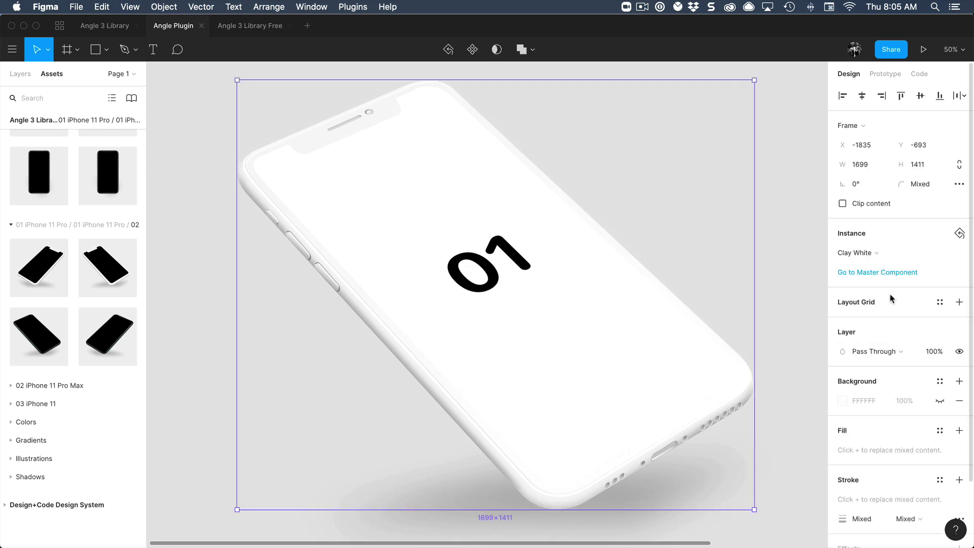
left_click(872, 255)
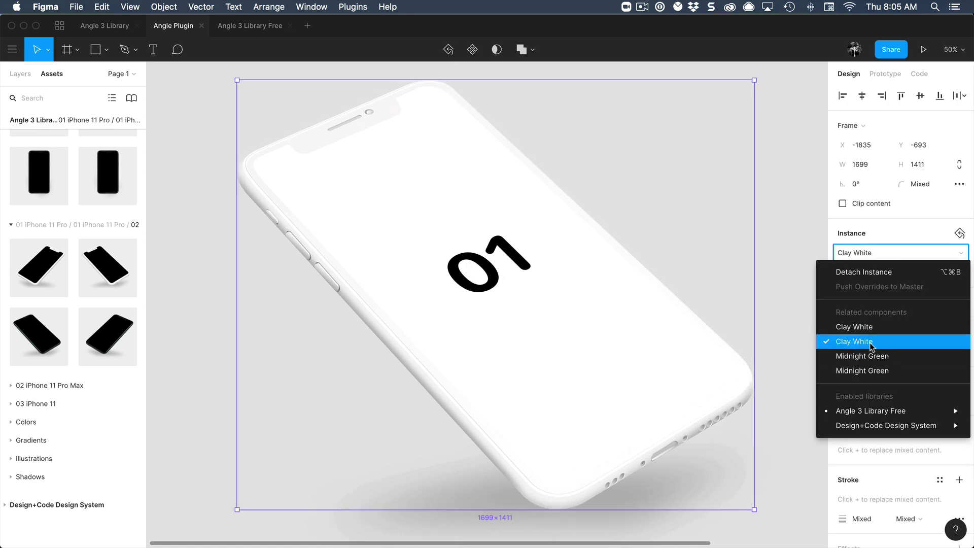
left_click(880, 372)
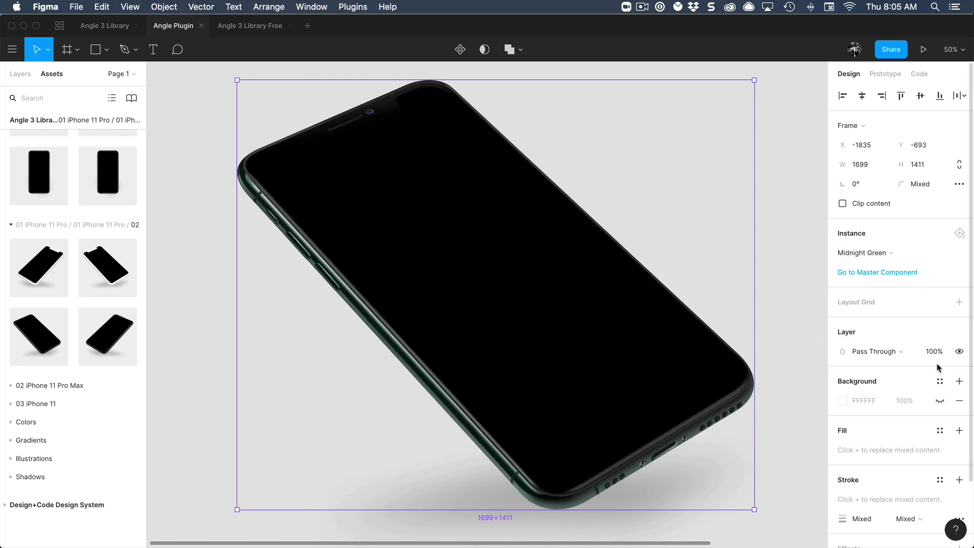
left_click(871, 253)
left_click(872, 343)
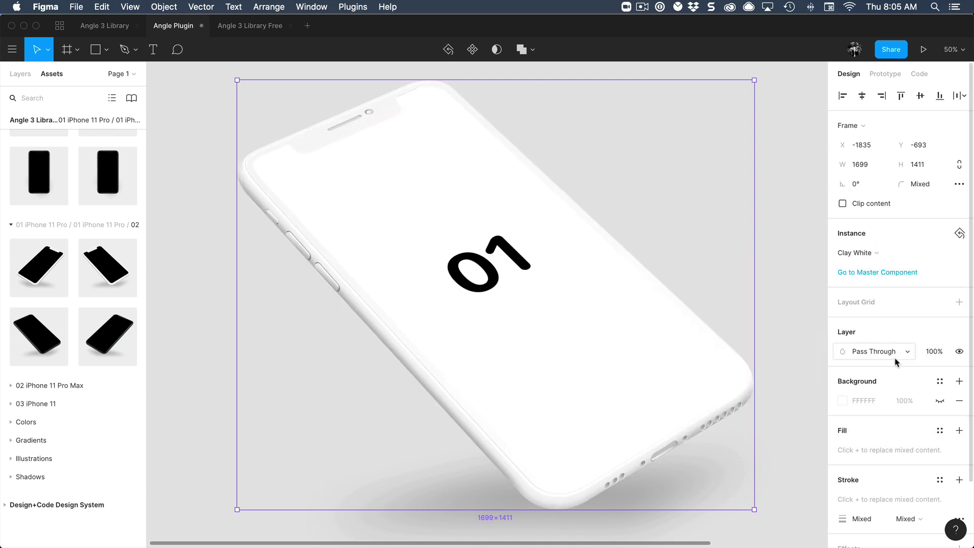
left_click(874, 259)
left_click(881, 329)
left_click(871, 255)
left_click(914, 358)
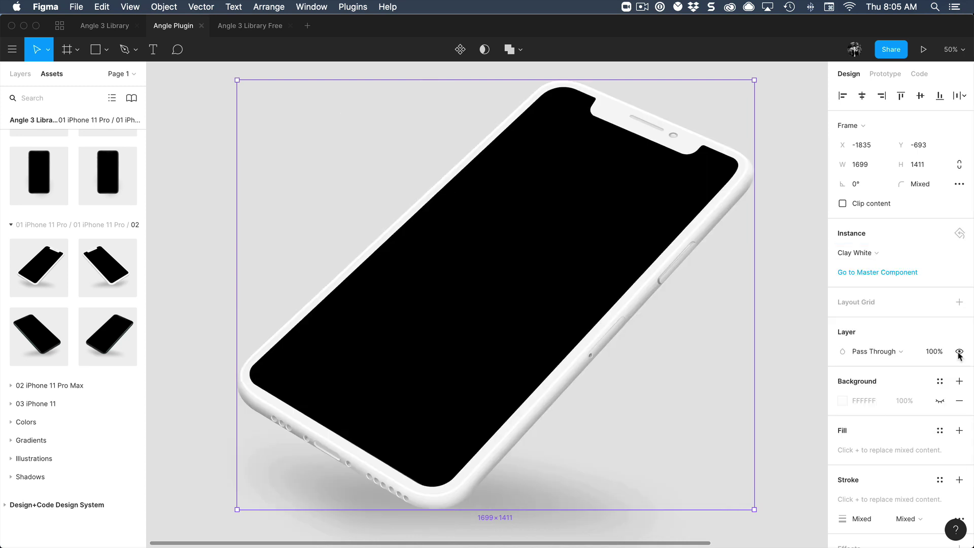